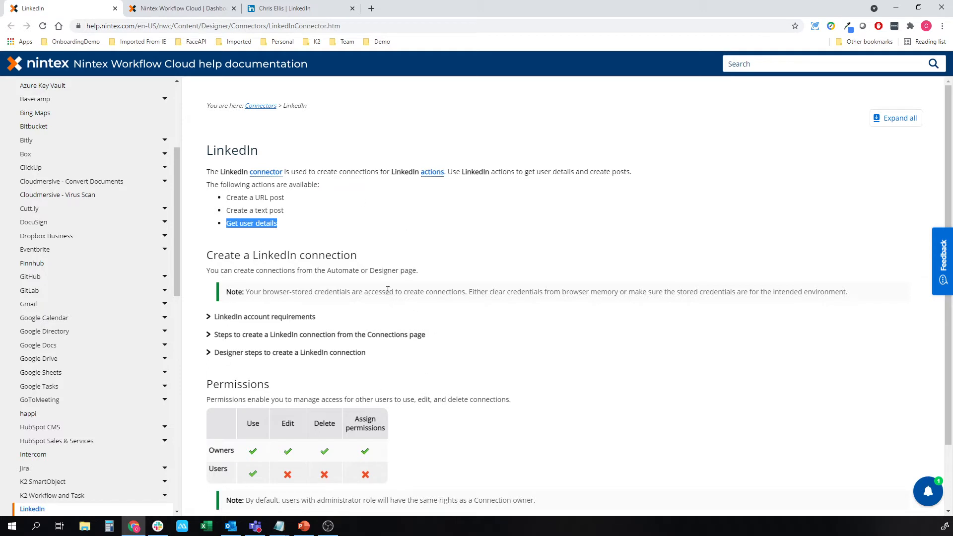
In the Nintex Workflow Cloud designer, set the start event to Form and make the form available in Nintex Mobile and My Nintex.
{"action": "scroll", "coordinate": [389, 293], "scroll_direction": "down", "scroll_amount": 3}
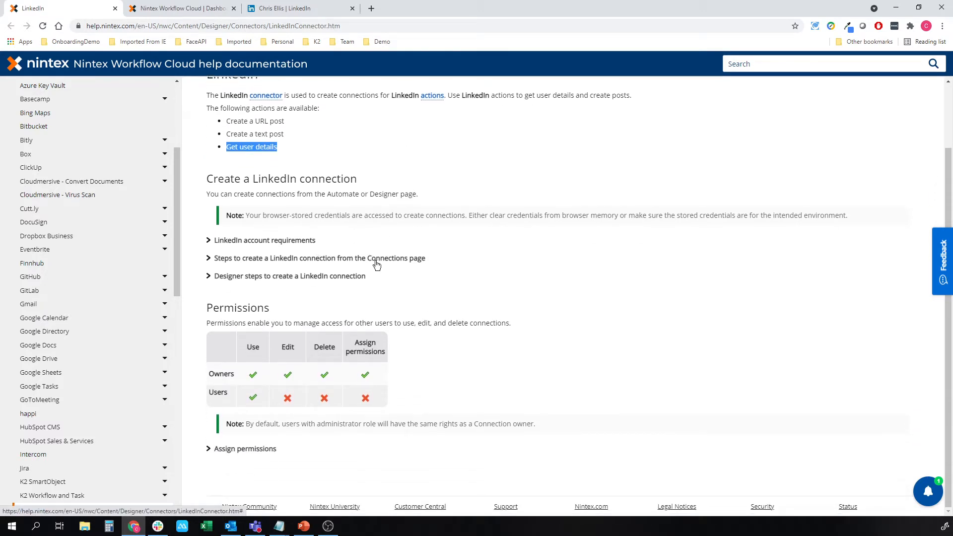
{"action": "left_click", "coordinate": [192, 4]}
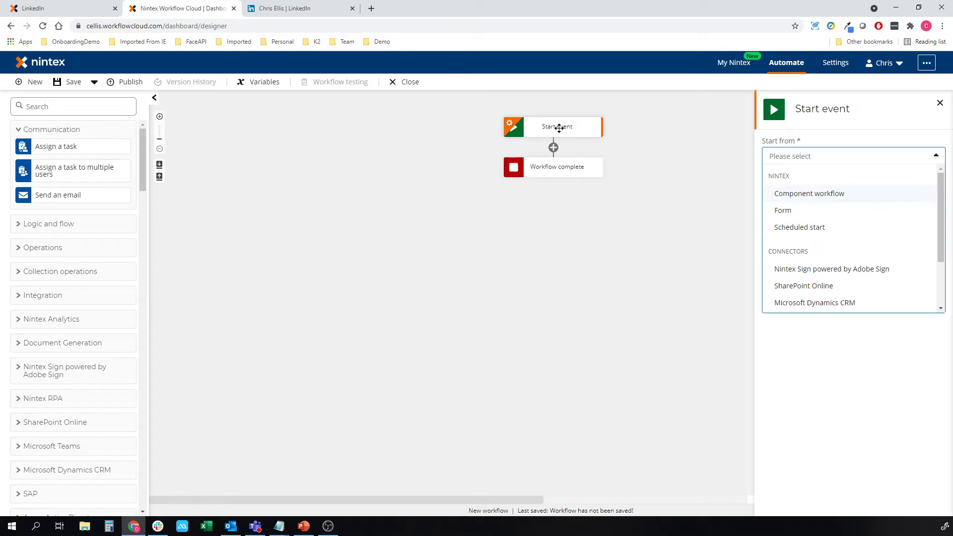
{"action": "left_click", "coordinate": [784, 210]}
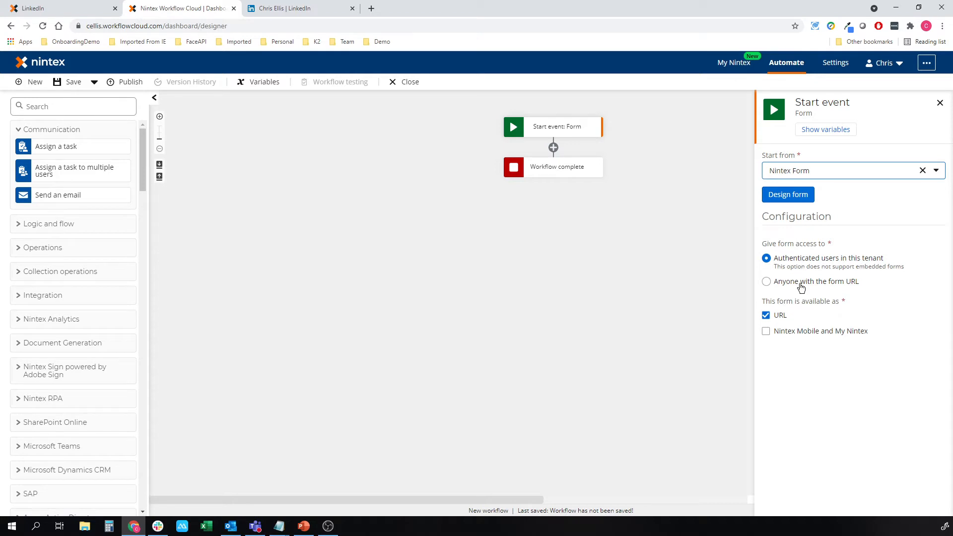
{"action": "left_click", "coordinate": [787, 331]}
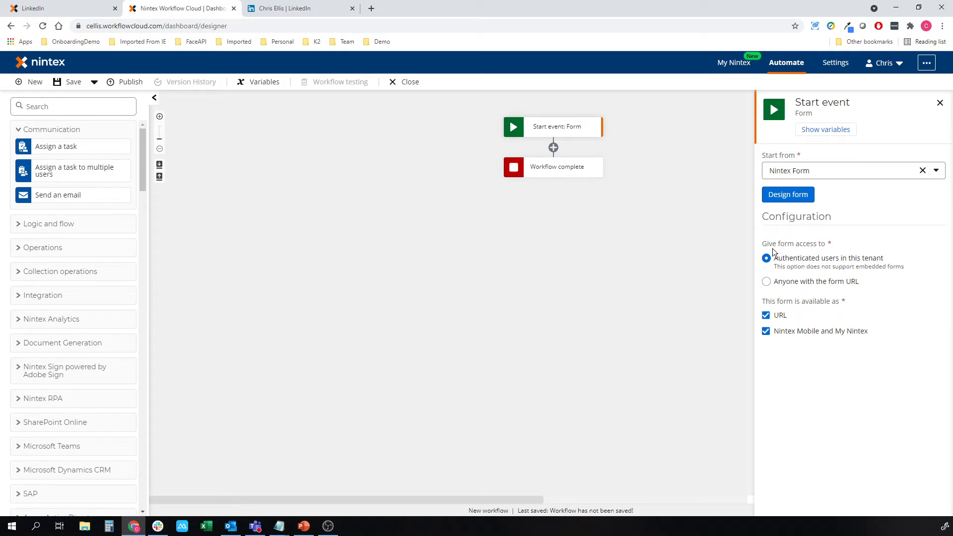
Design the start form with one Text - Long control titled "Post" and apply the form changes.
{"action": "left_click", "coordinate": [783, 196]}
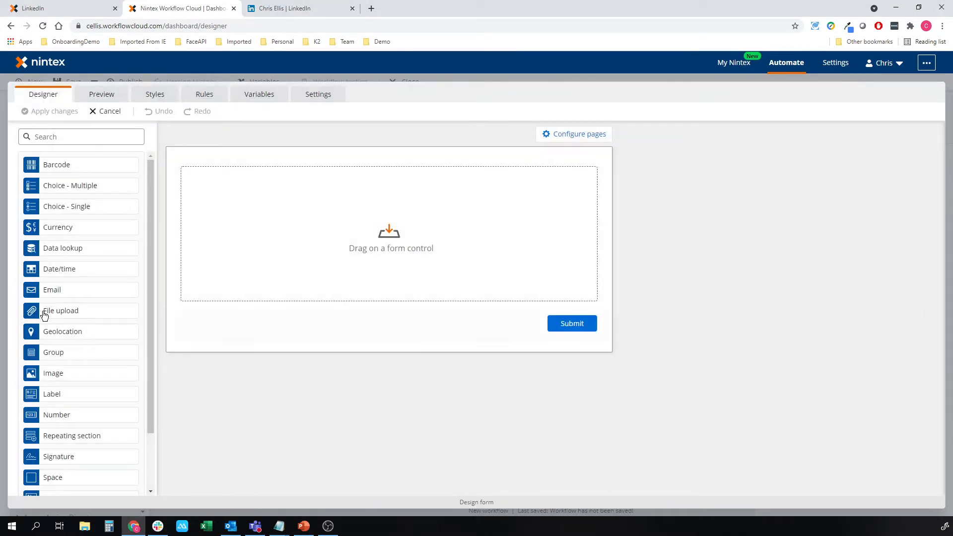
{"action": "scroll", "coordinate": [53, 417], "scroll_direction": "down", "scroll_amount": 3}
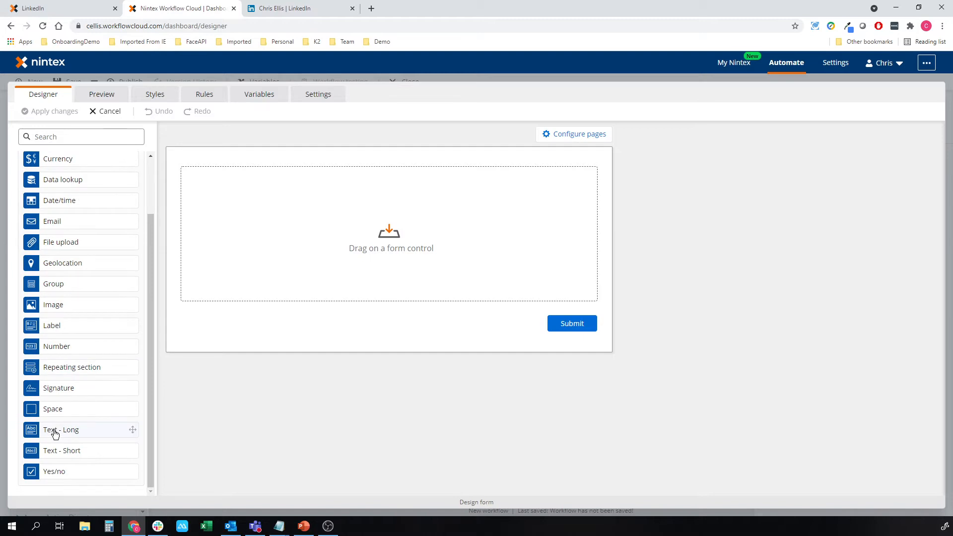
{"action": "left_click_drag", "start_coordinate": [55, 434], "coordinate": [291, 193]}
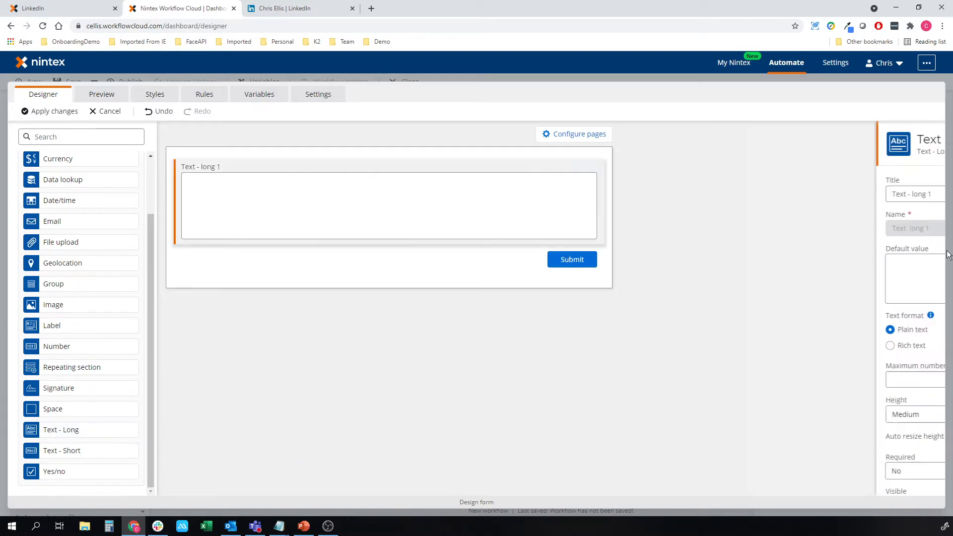
{"action": "left_click_drag", "start_coordinate": [839, 196], "coordinate": [674, 200]}
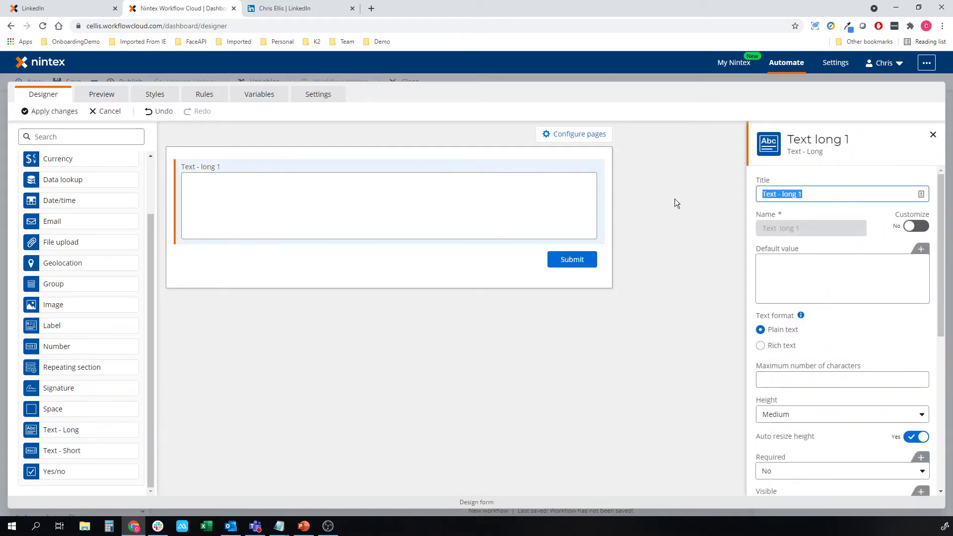
{"action": "type", "text": "Post"}
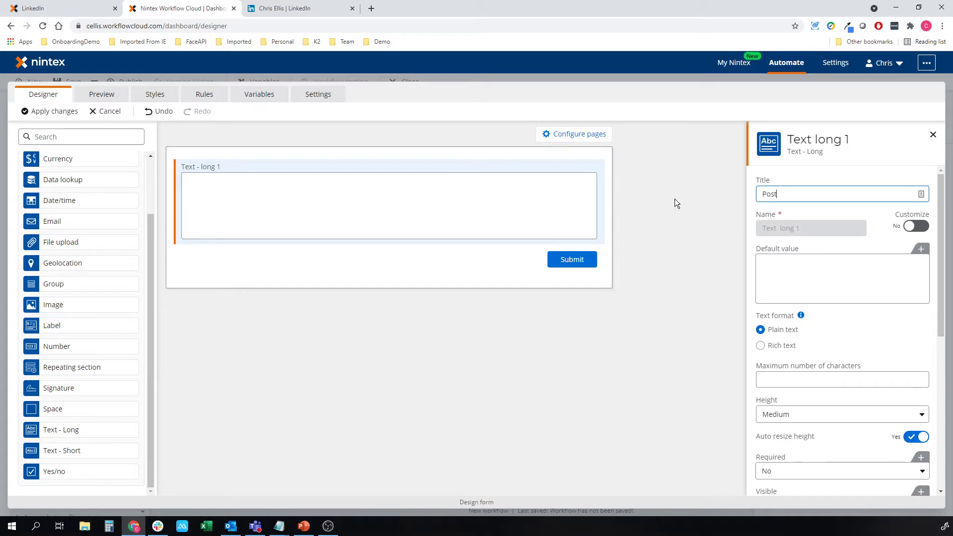
{"action": "left_click", "coordinate": [680, 289]}
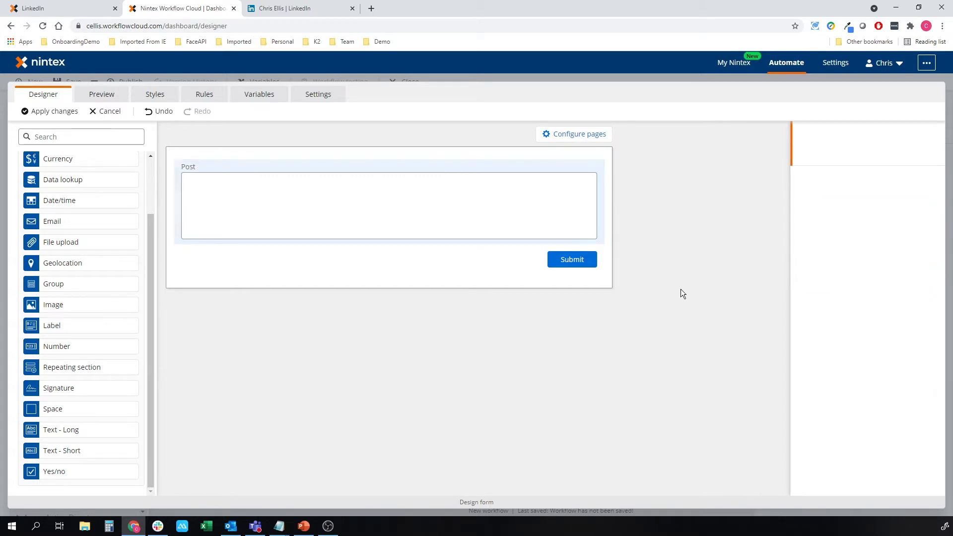
{"action": "left_click", "coordinate": [46, 110]}
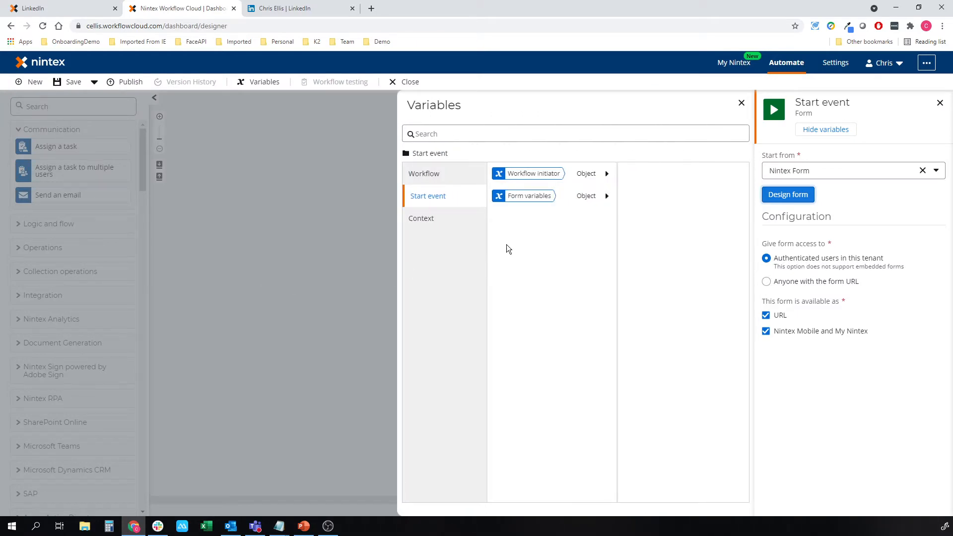
Examine the start event's form variables and workflow initiator variables.
{"action": "left_click", "coordinate": [549, 198]}
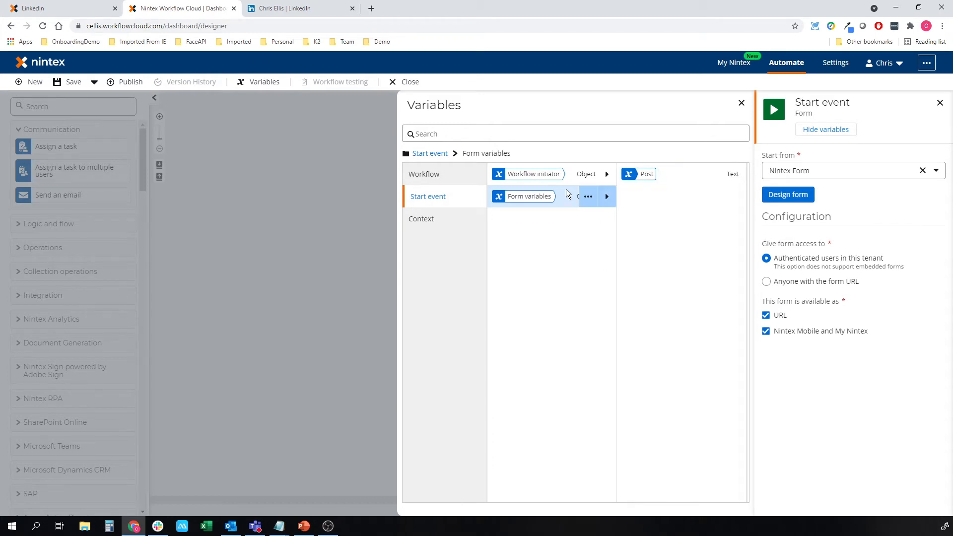
{"action": "left_click", "coordinate": [560, 178]}
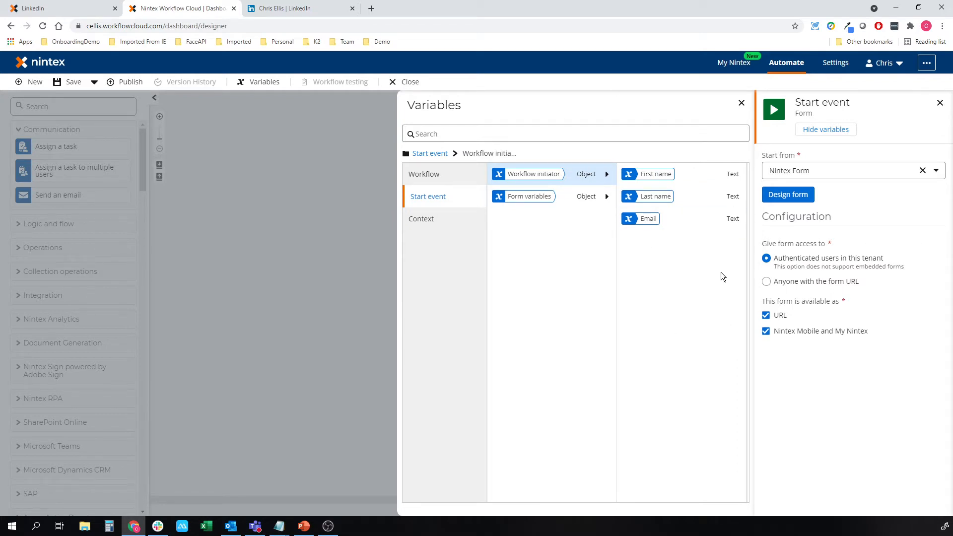
{"action": "left_click", "coordinate": [272, 232]}
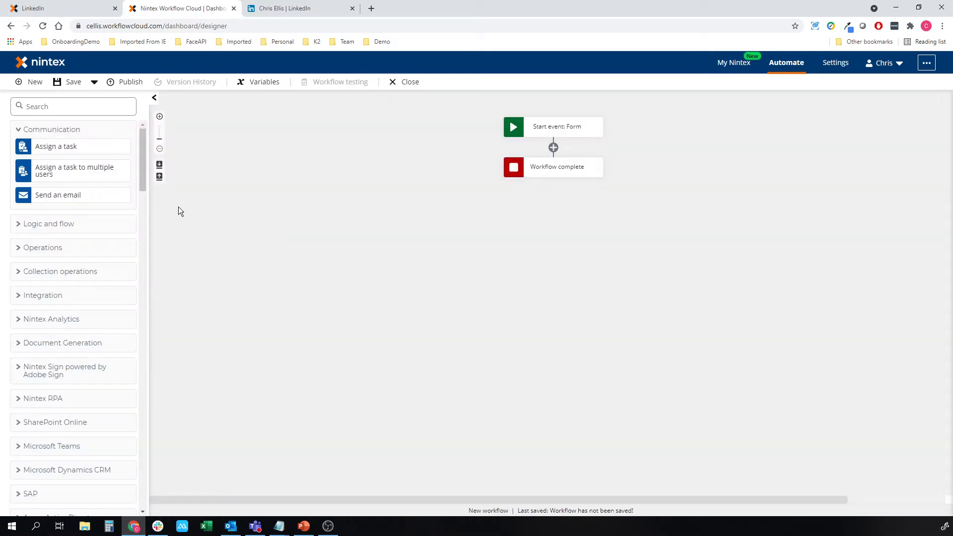
Add an Assign a task action after the start event as an Express approval with task name "New LinkedIn Post to approve".
{"action": "left_click_drag", "start_coordinate": [44, 141], "coordinate": [558, 171]}
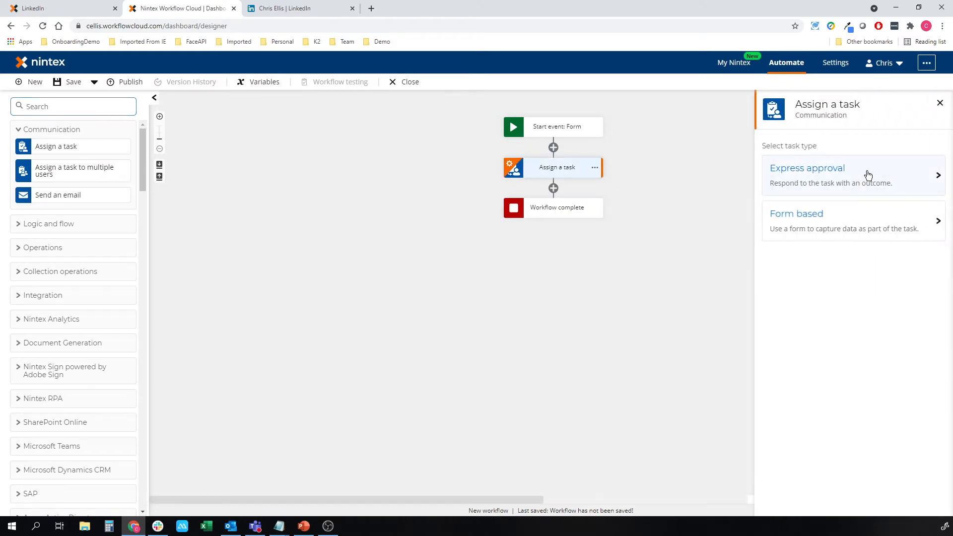
{"action": "left_click", "coordinate": [866, 173]}
{"action": "left_click", "coordinate": [879, 196]}
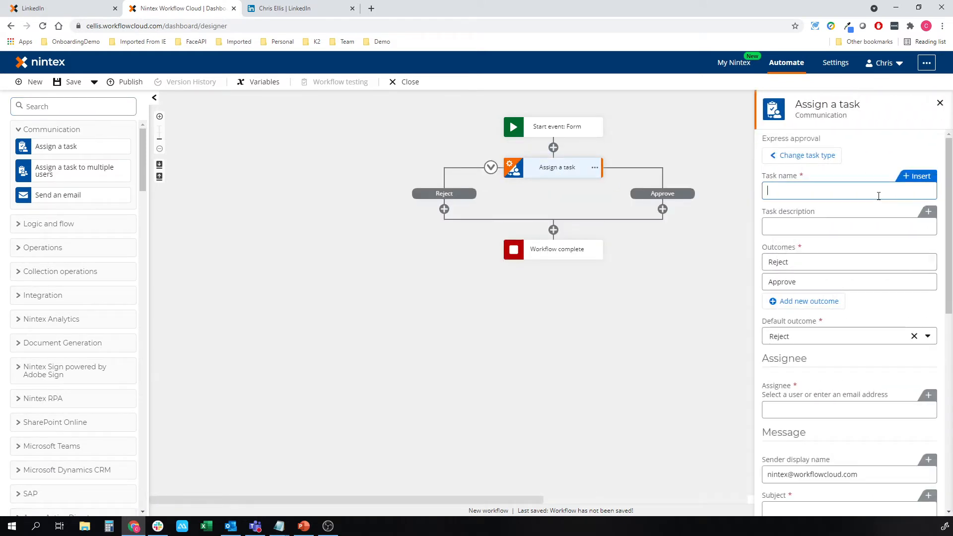
{"action": "type", "text": "New LinkedIn Post to approve"}
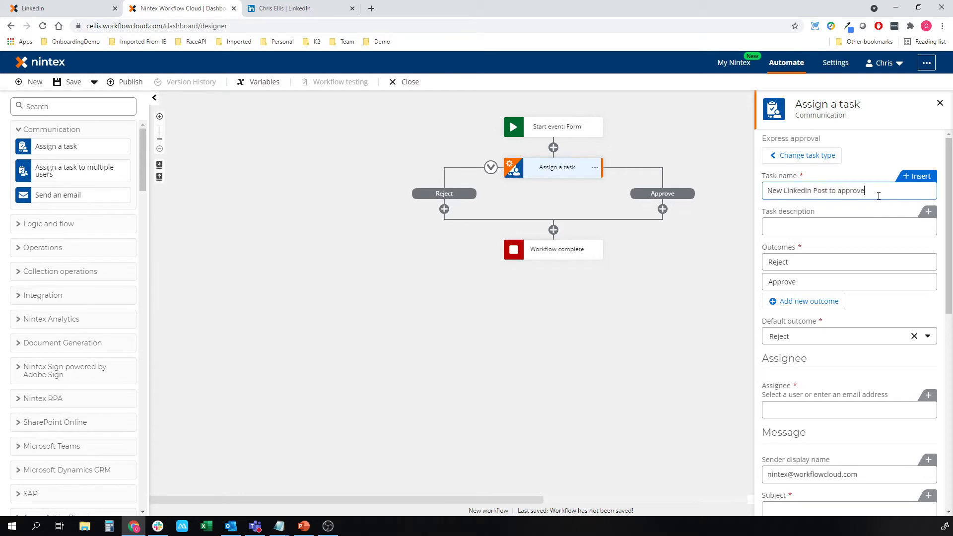
Copy the task name "New LinkedIn Post to approve" into the task's message subject and message body.
{"action": "key", "text": "ctrl+a"}
{"action": "key", "text": "ctrl+c"}
{"action": "scroll", "coordinate": [804, 412], "scroll_direction": "down", "scroll_amount": 2}
{"action": "left_click", "coordinate": [804, 411]}
{"action": "key", "text": "ctrl+v"}
{"action": "left_click", "coordinate": [822, 492]}
{"action": "scroll", "coordinate": [822, 489], "scroll_direction": "down", "scroll_amount": 1}
{"action": "key", "text": "ctrl+v"}
Append "from" to the message body, followed by the workflow initiator's First name and Last name variables.
{"action": "type", "text": "from"}
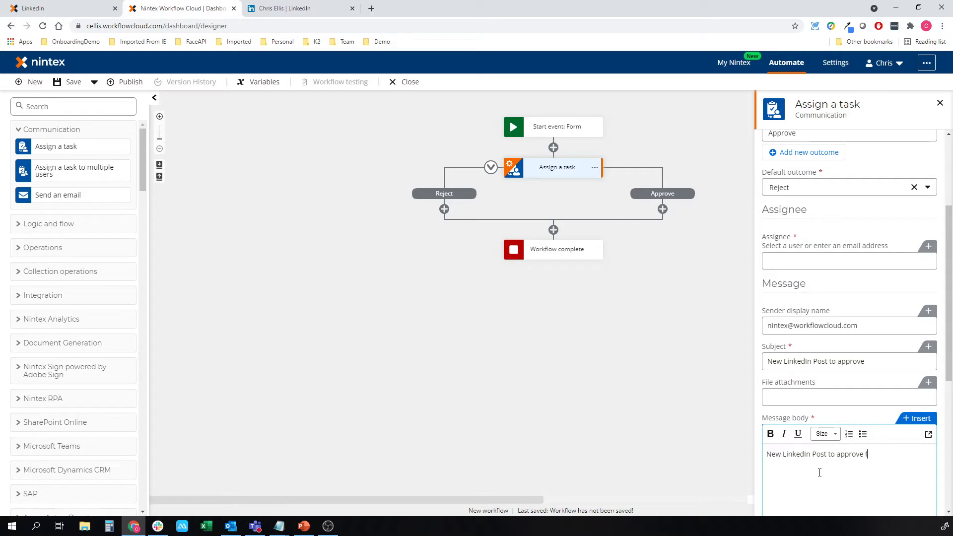
{"action": "left_click", "coordinate": [908, 420]}
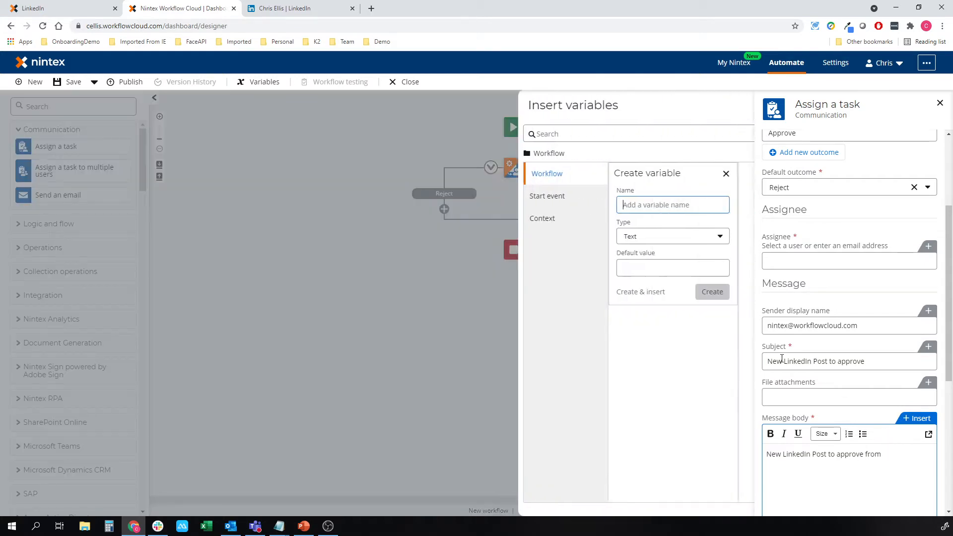
{"action": "left_click", "coordinate": [433, 196]}
{"action": "left_click", "coordinate": [544, 174]}
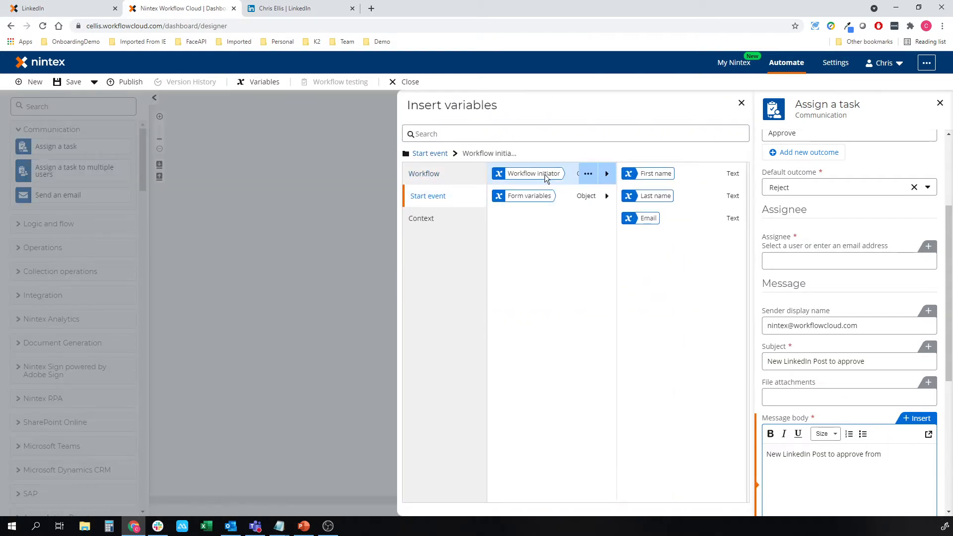
{"action": "left_click", "coordinate": [710, 176]}
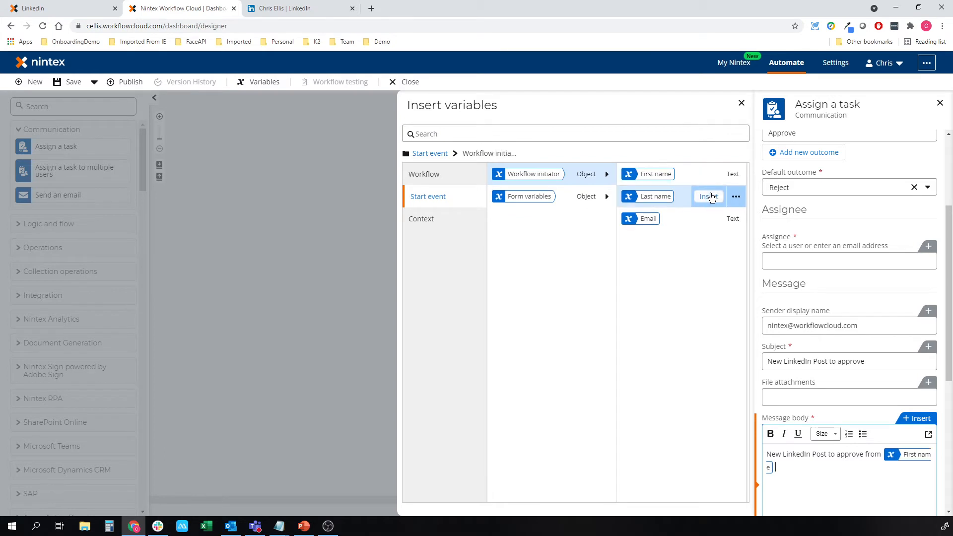
{"action": "left_click", "coordinate": [710, 197]}
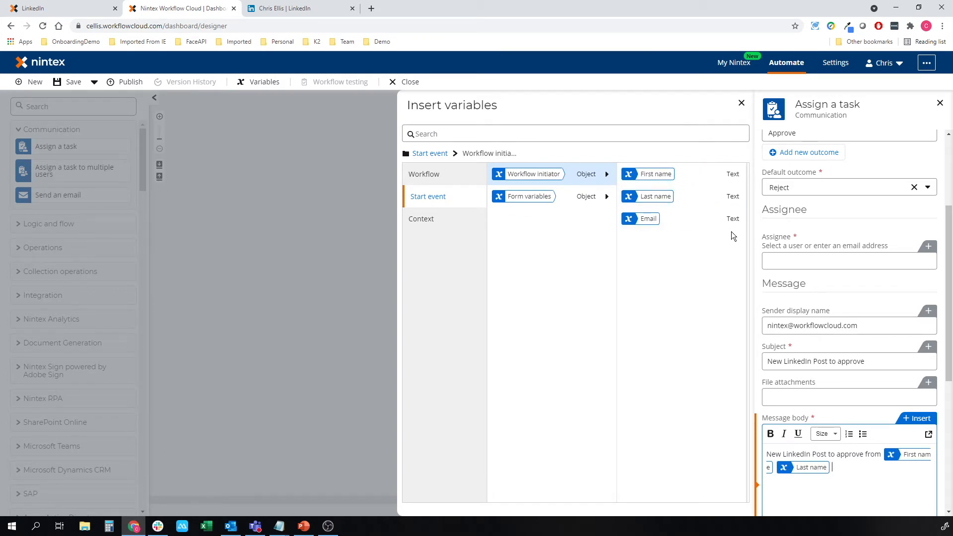
Continue the message body with "and the post reads:" and insert the Post form variable below it.
{"action": "type", "text": "and the post reads"}
{"action": "left_click", "coordinate": [438, 179]}
{"action": "left_click", "coordinate": [428, 196]}
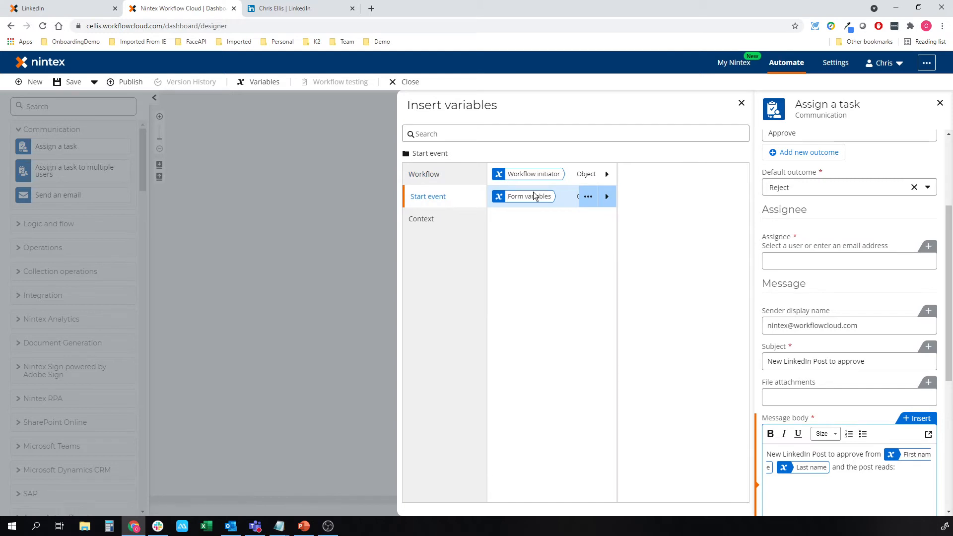
{"action": "left_click", "coordinate": [536, 196]}
{"action": "left_click", "coordinate": [715, 174]}
{"action": "scroll", "coordinate": [889, 297], "scroll_direction": "down", "scroll_amount": 4}
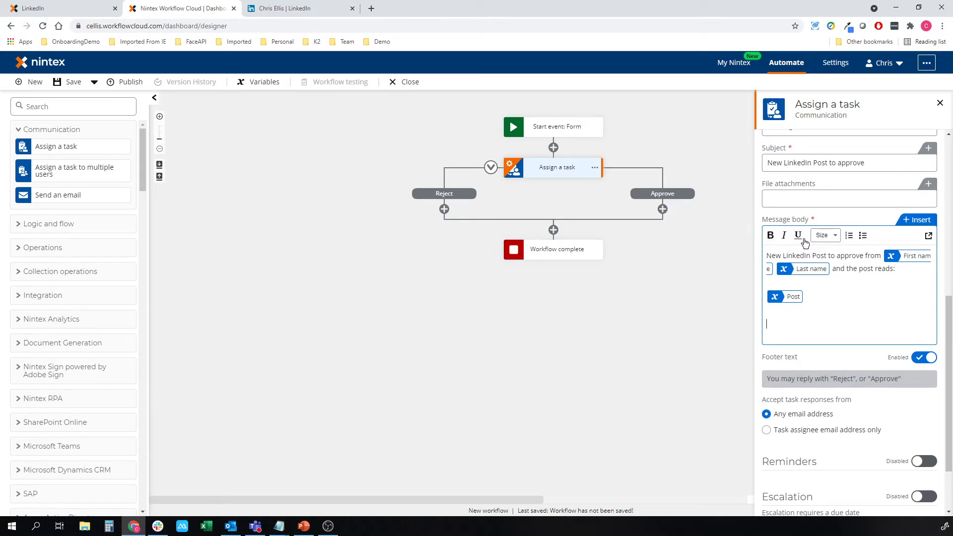
Set the task's assignee to the workflow initiator's Email variable.
{"action": "scroll", "coordinate": [827, 221], "scroll_direction": "up", "scroll_amount": 1}
{"action": "scroll", "coordinate": [827, 221], "scroll_direction": "up", "scroll_amount": 3}
{"action": "left_click", "coordinate": [833, 263]}
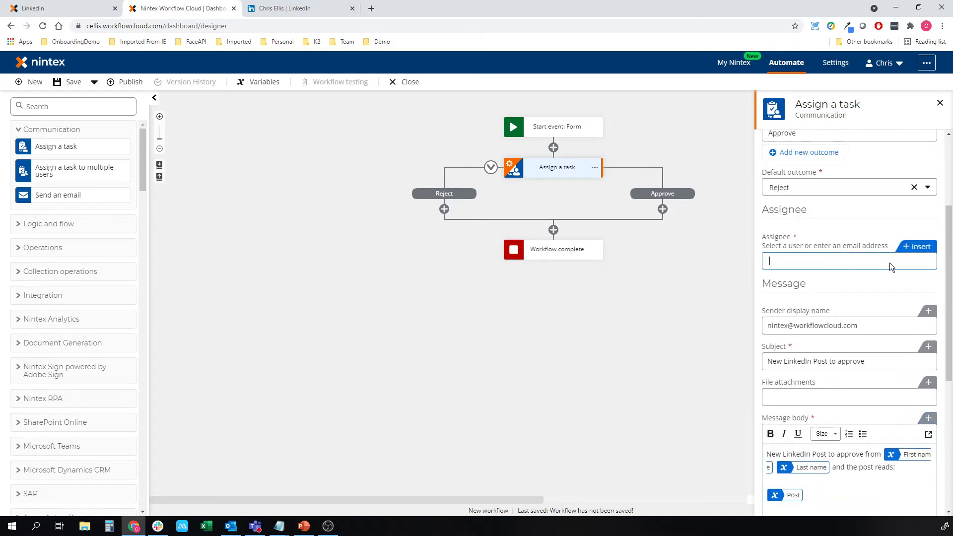
{"action": "left_click", "coordinate": [916, 246]}
{"action": "left_click", "coordinate": [450, 203]}
{"action": "left_click", "coordinate": [541, 174]}
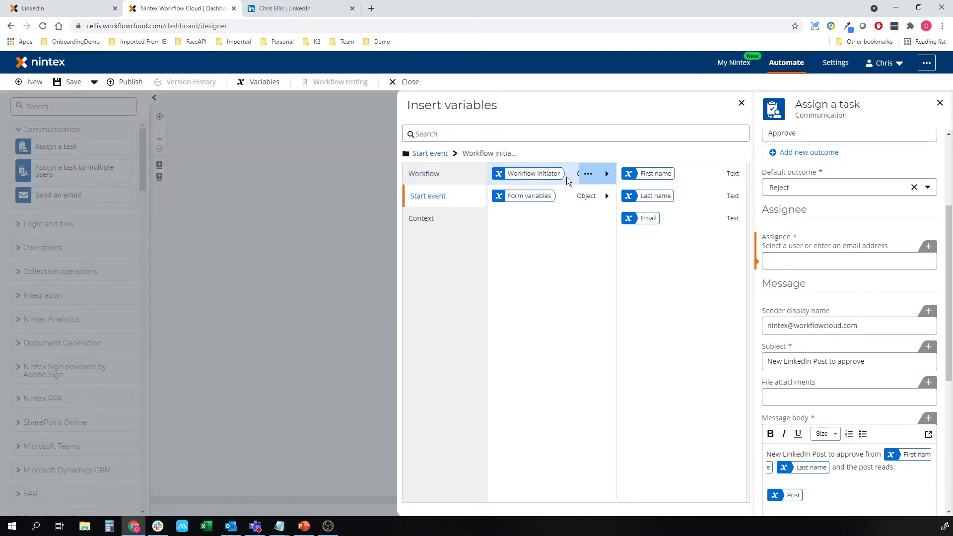
{"action": "left_click", "coordinate": [710, 220]}
{"action": "left_click", "coordinate": [317, 361]}
Find the LinkedIn actions, add Create a text post to the Approve branch, and choose the LinkedIn connection for it.
{"action": "left_click", "coordinate": [38, 105]}
{"action": "type", "text": "linked"}
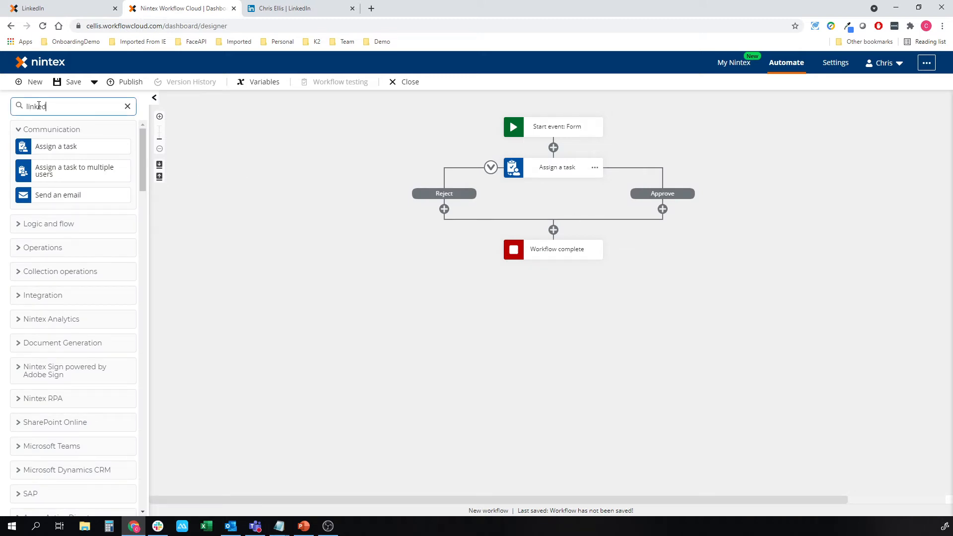
{"action": "left_click_drag", "start_coordinate": [49, 157], "coordinate": [655, 205]}
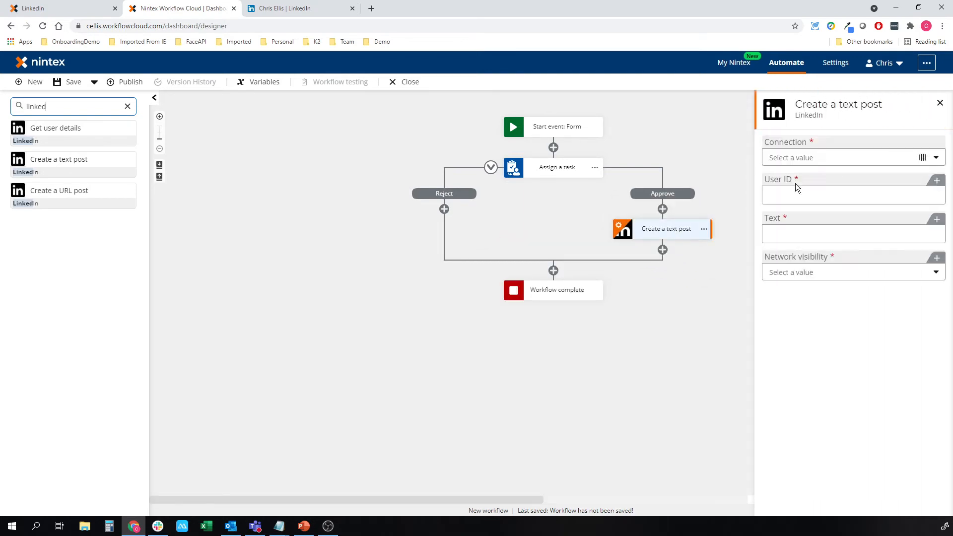
{"action": "left_click", "coordinate": [816, 158]}
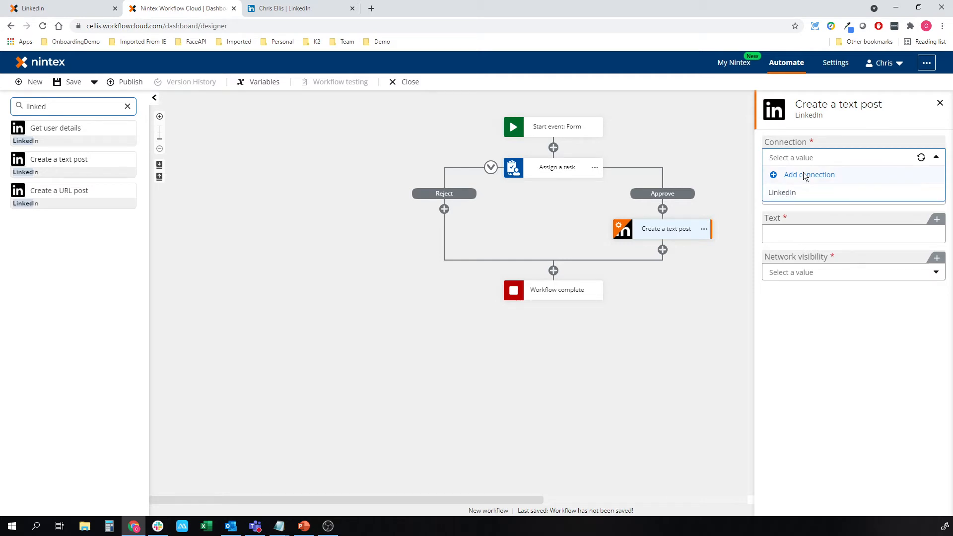
{"action": "left_click", "coordinate": [794, 193]}
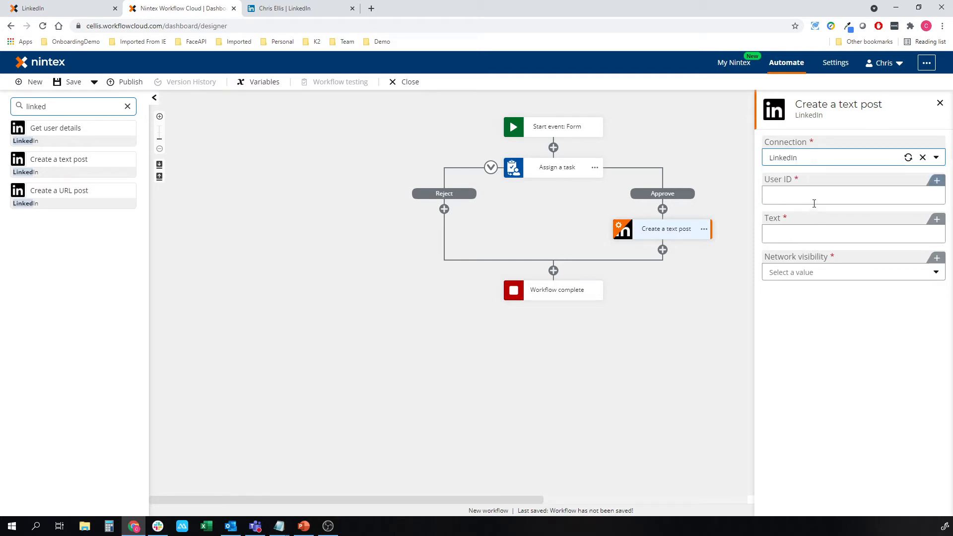
Set the network visibility of the LinkedIn text post to Public.
{"action": "left_click", "coordinate": [832, 196]}
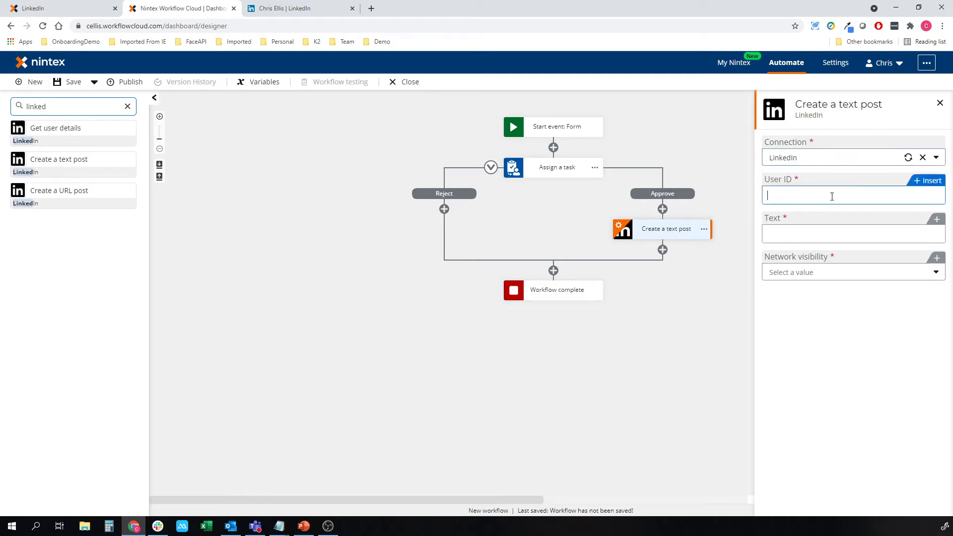
{"action": "left_click", "coordinate": [833, 233]}
{"action": "left_click", "coordinate": [838, 283]}
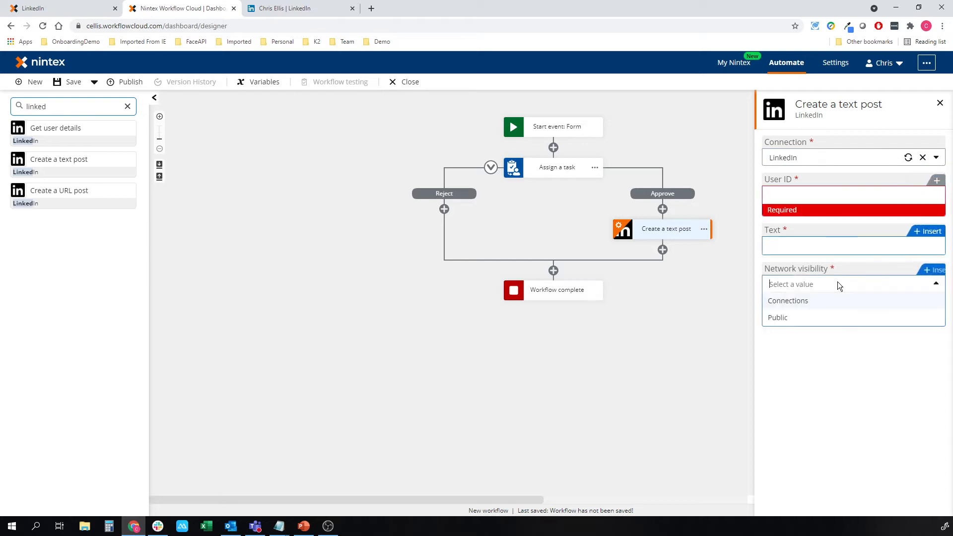
{"action": "left_click", "coordinate": [815, 317]}
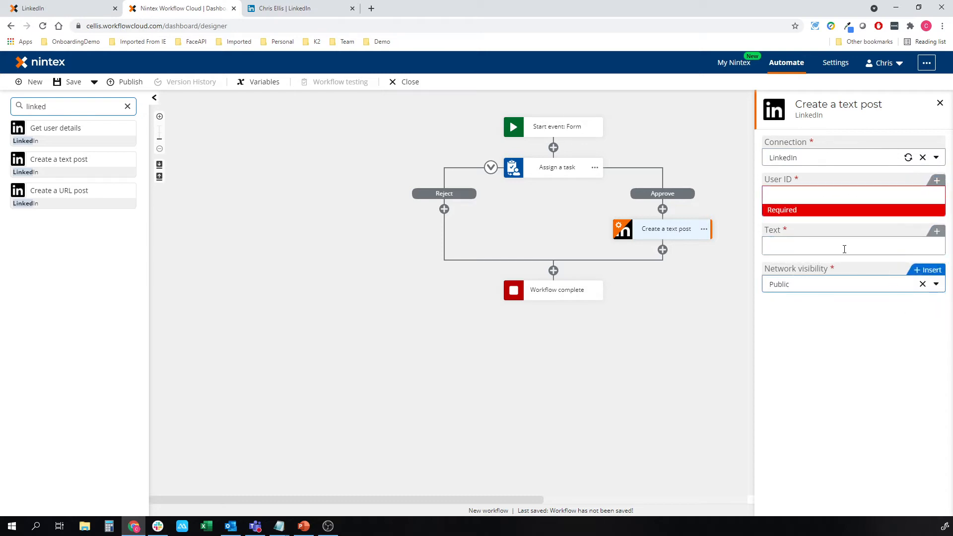
Insert the Post form variable as the text of the LinkedIn post.
{"action": "left_click", "coordinate": [844, 247]}
{"action": "left_click", "coordinate": [926, 231]}
{"action": "left_click", "coordinate": [427, 196]}
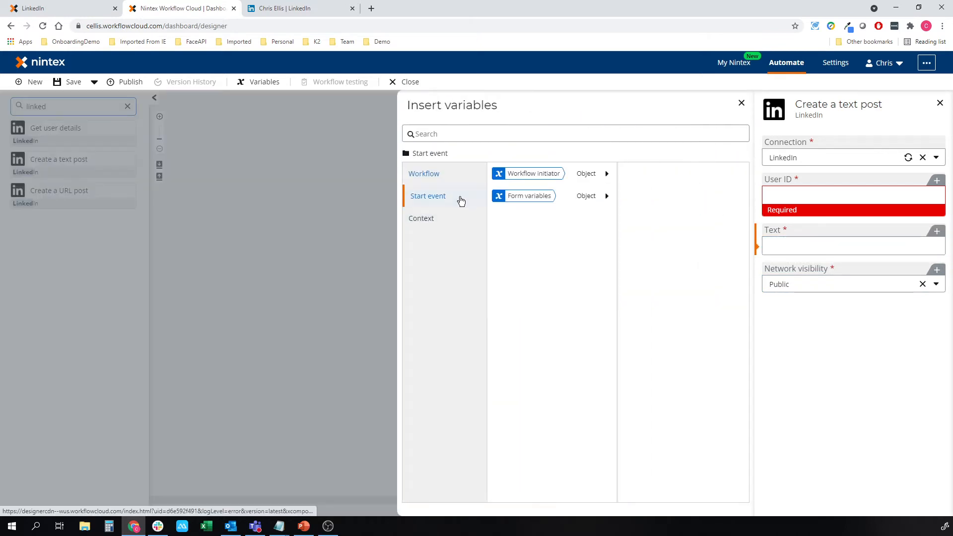
{"action": "left_click", "coordinate": [540, 195]}
{"action": "left_click", "coordinate": [708, 178]}
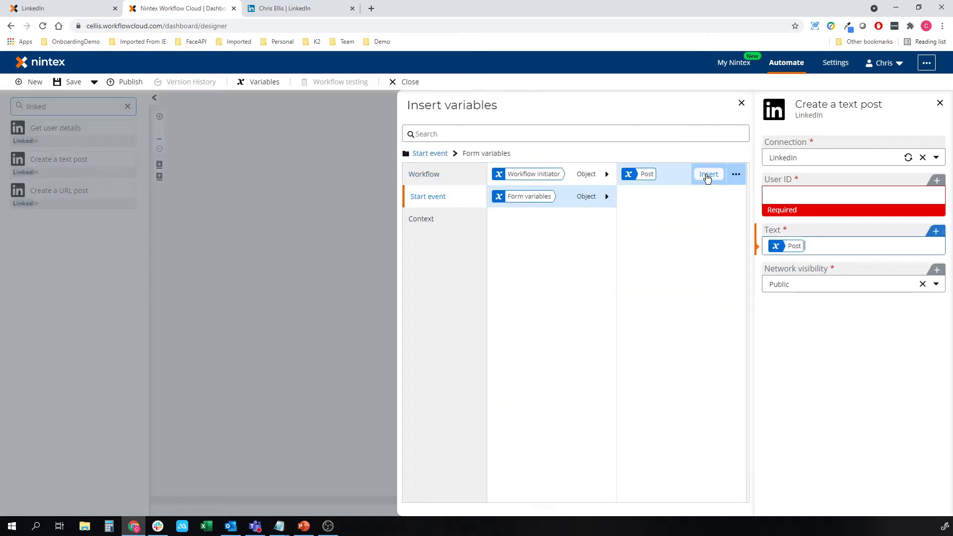
Add the LinkedIn Get user details action above Create a text post in the Approve branch and choose the LinkedIn connection for it.
{"action": "left_click", "coordinate": [789, 194]}
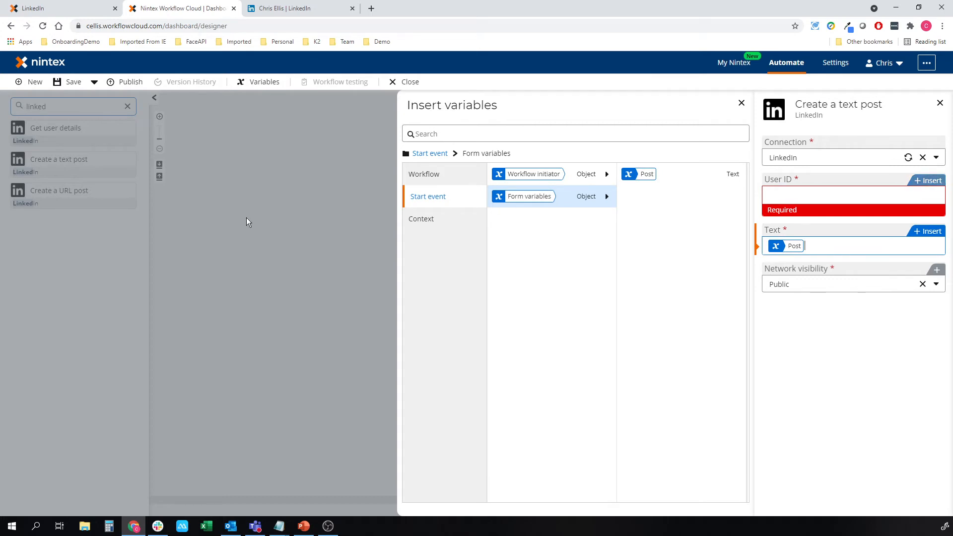
{"action": "left_click", "coordinate": [246, 217]}
{"action": "left_click_drag", "start_coordinate": [55, 129], "coordinate": [653, 217]}
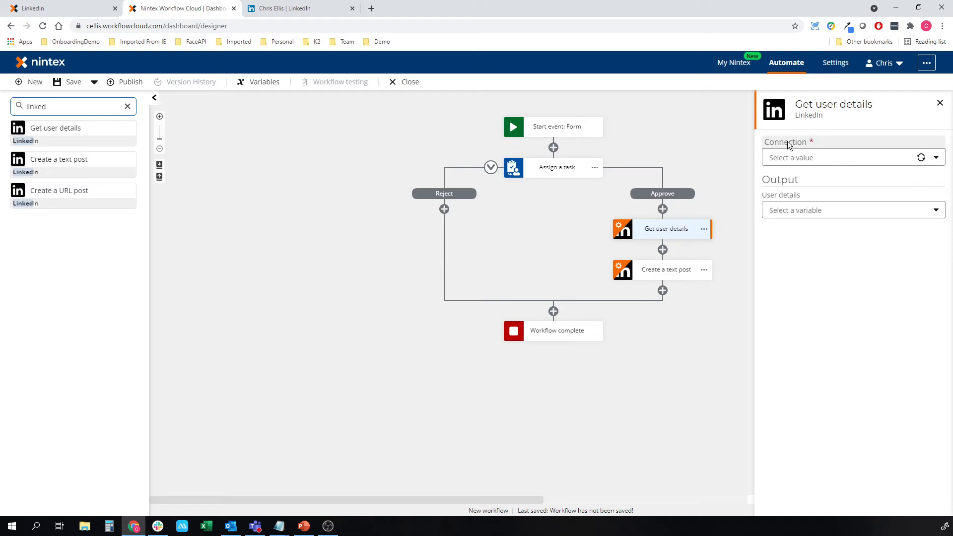
{"action": "left_click", "coordinate": [806, 160]}
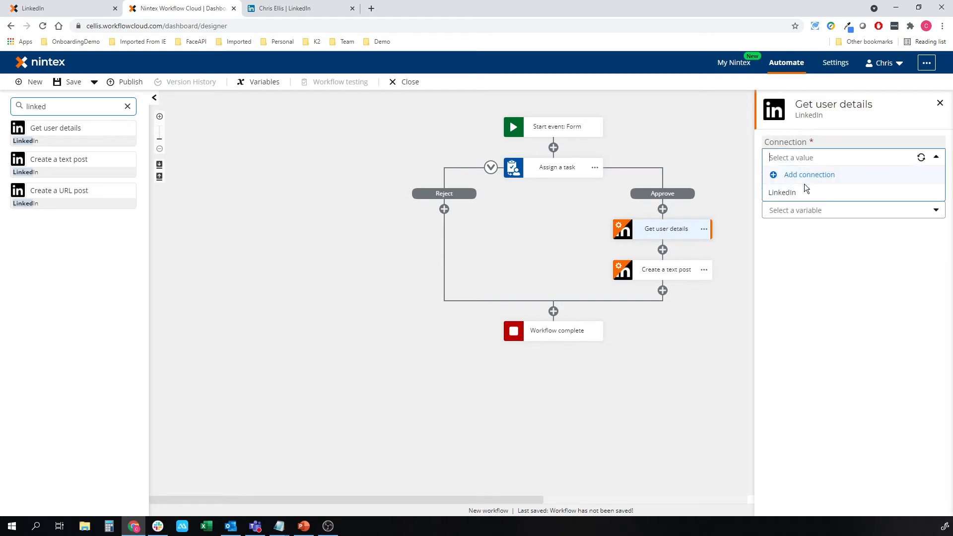
{"action": "left_click", "coordinate": [803, 190]}
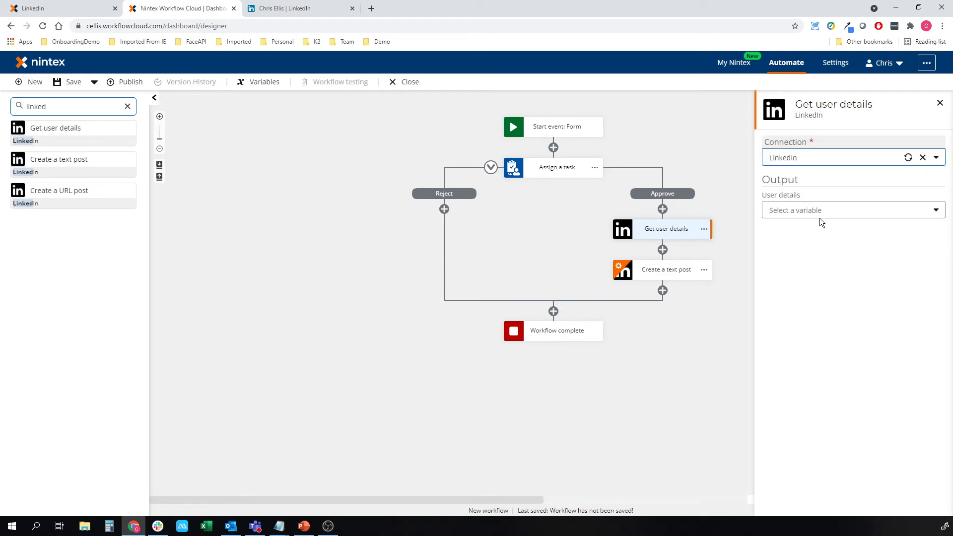
Create an Object variable named LinkedIn and insert it as the User details output of the Get user details action.
{"action": "left_click", "coordinate": [834, 213]}
{"action": "left_click", "coordinate": [827, 228]}
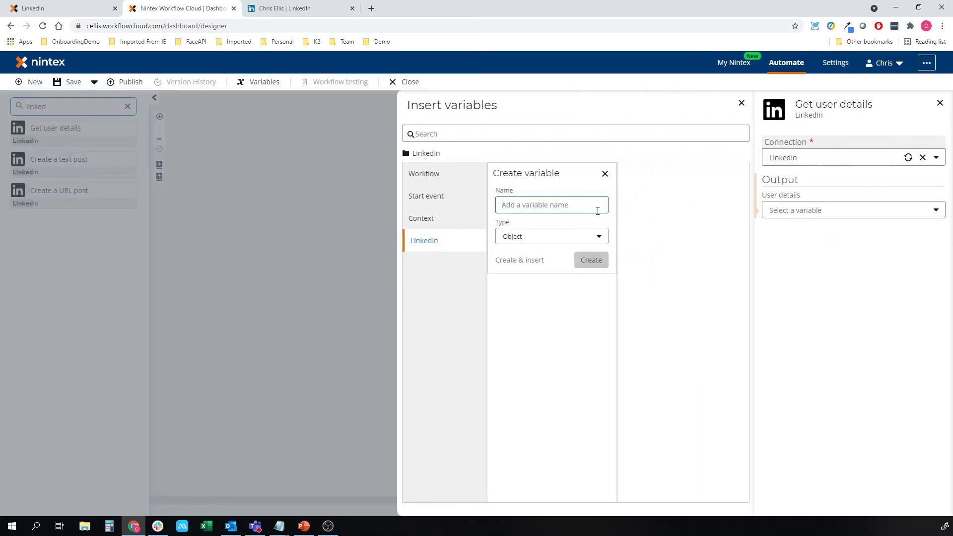
{"action": "type", "text": "LinkedIn"}
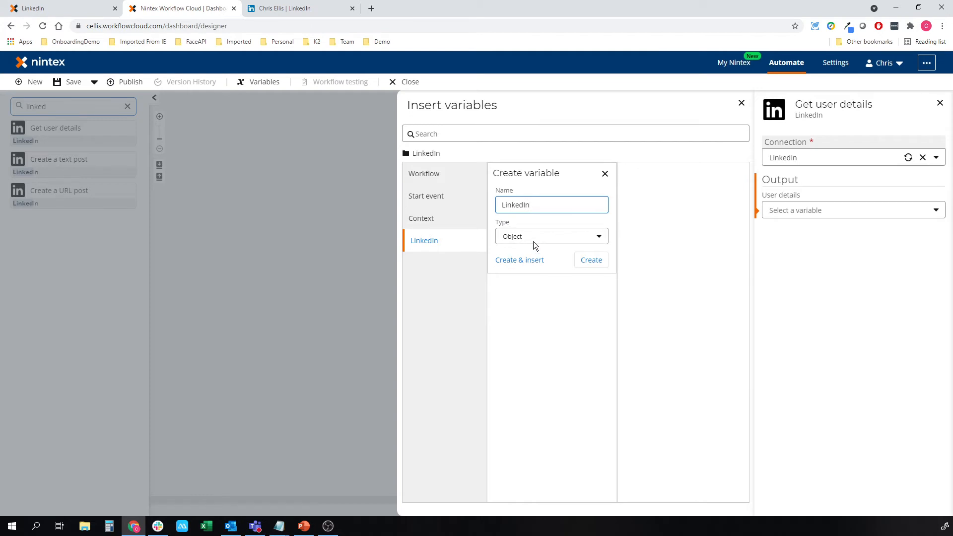
{"action": "left_click", "coordinate": [530, 263]}
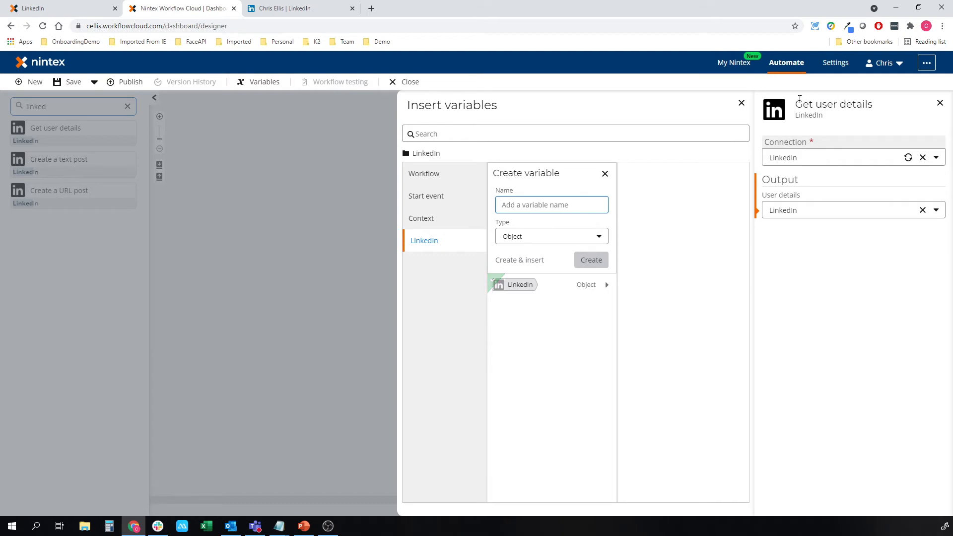
{"action": "left_click_drag", "start_coordinate": [797, 103], "coordinate": [879, 108]}
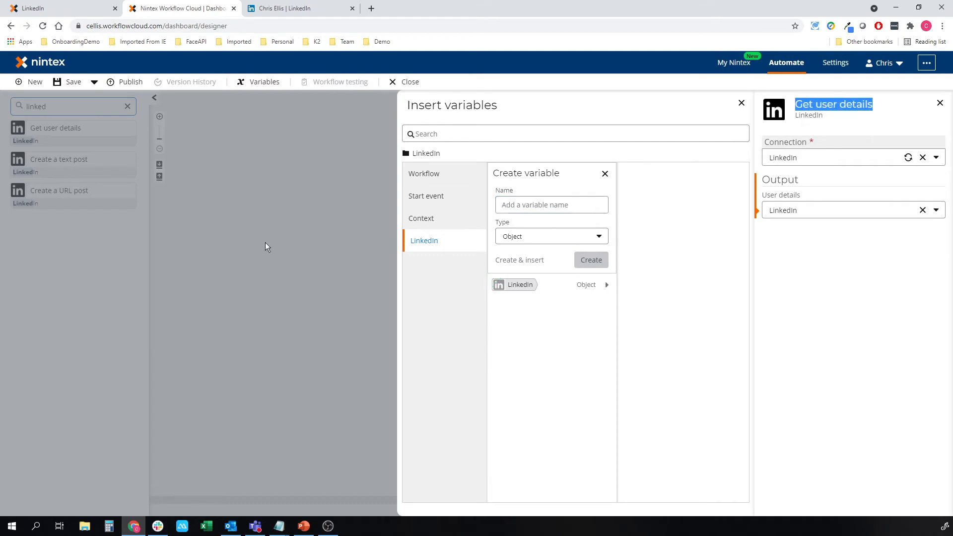
{"action": "left_click", "coordinate": [268, 244]}
Insert the ID from the LinkedIn object variable as the User ID of the Create a text post action.
{"action": "left_click", "coordinate": [674, 272]}
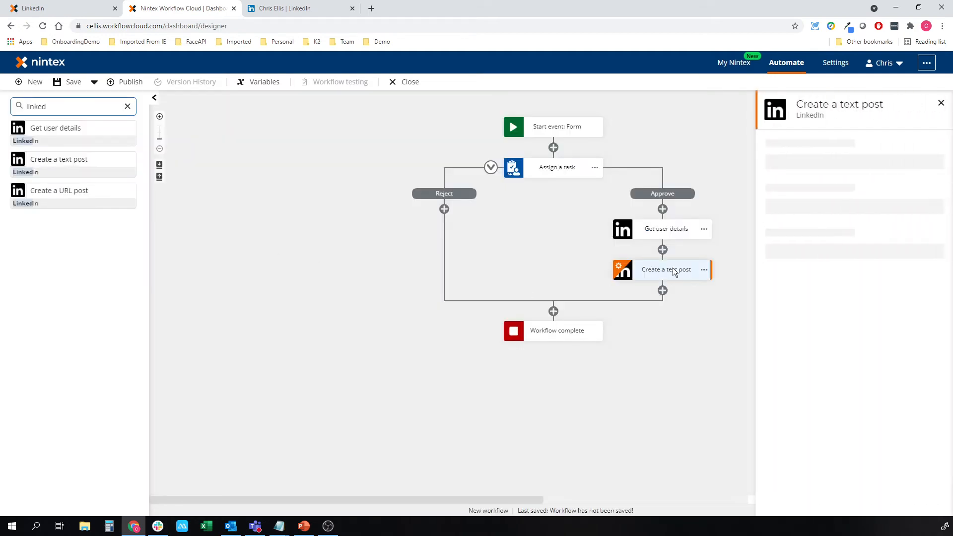
{"action": "left_click", "coordinate": [814, 203]}
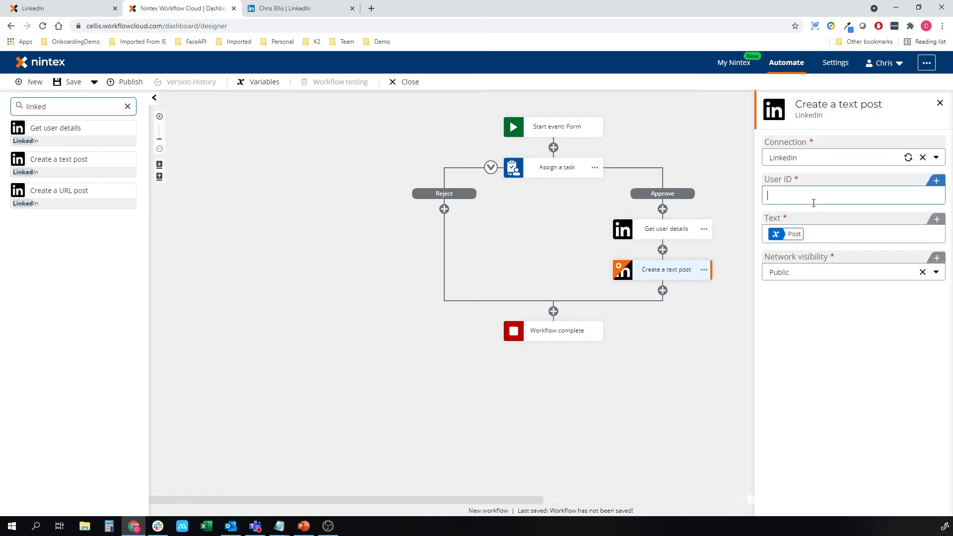
{"action": "left_click", "coordinate": [930, 182]}
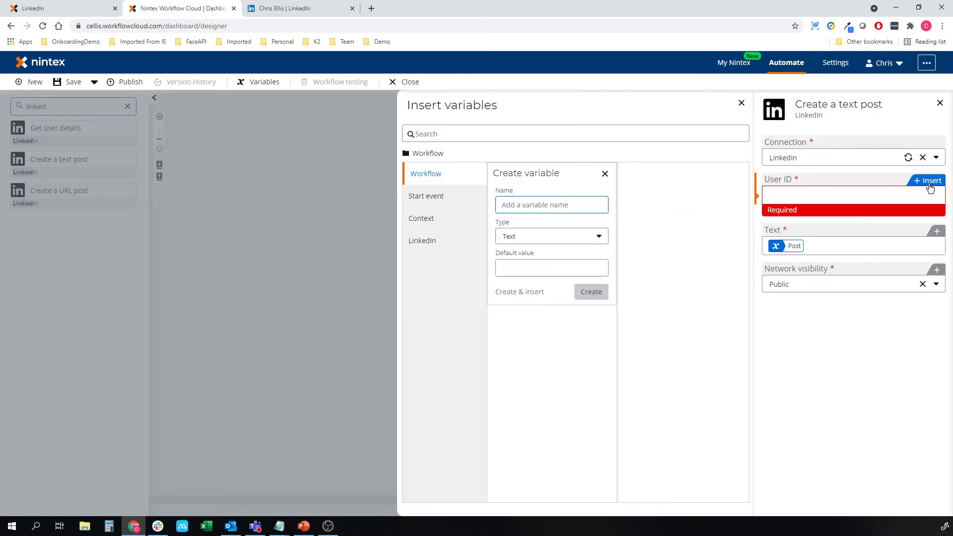
{"action": "left_click", "coordinate": [437, 243]}
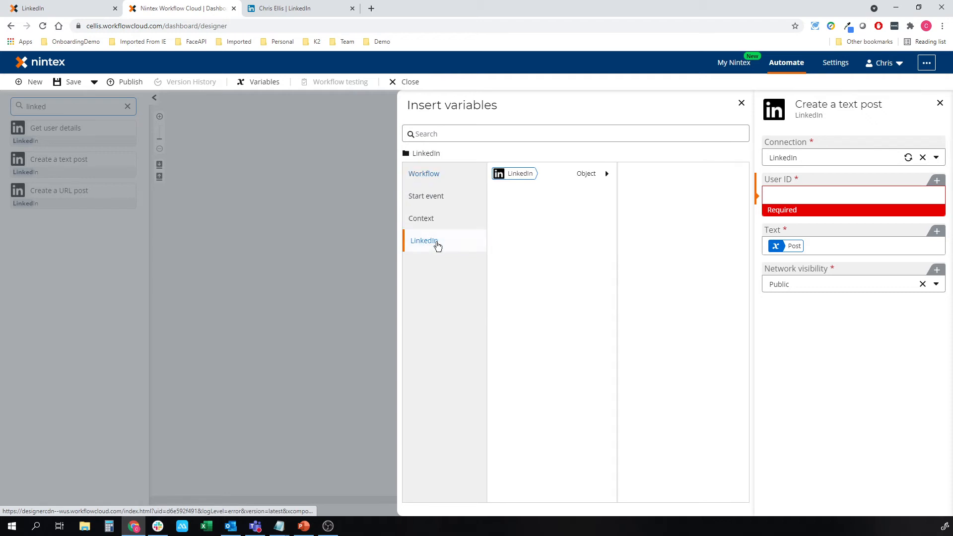
{"action": "left_click", "coordinate": [555, 174]}
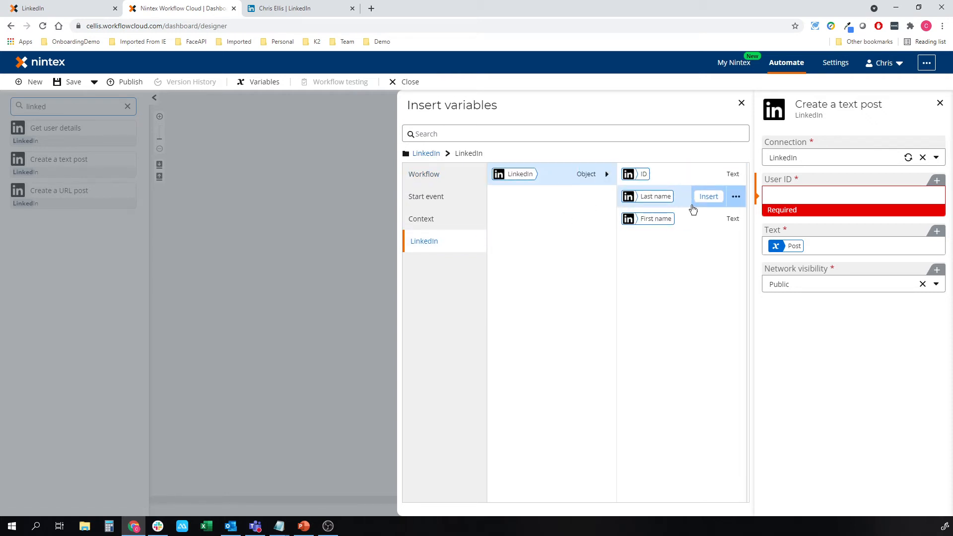
{"action": "left_click", "coordinate": [707, 175]}
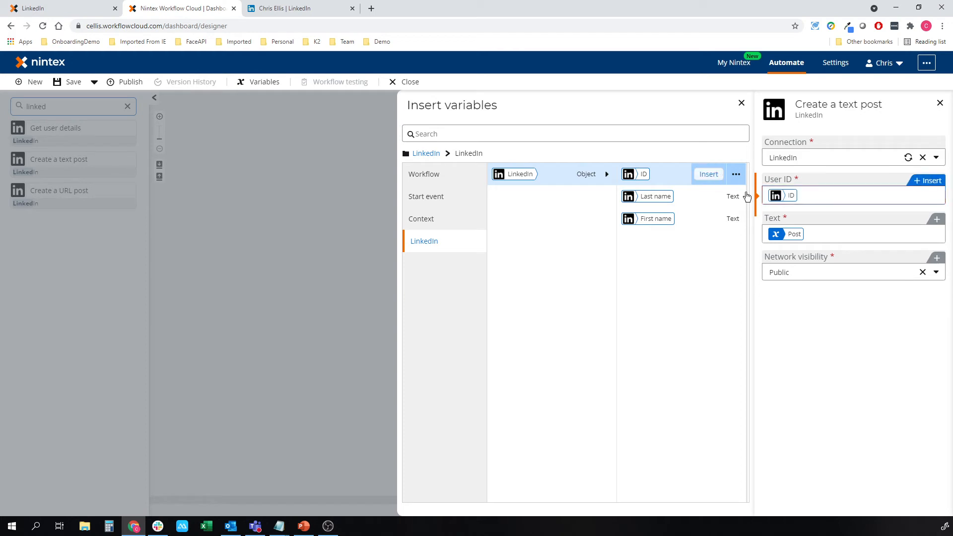
{"action": "left_click", "coordinate": [320, 217]}
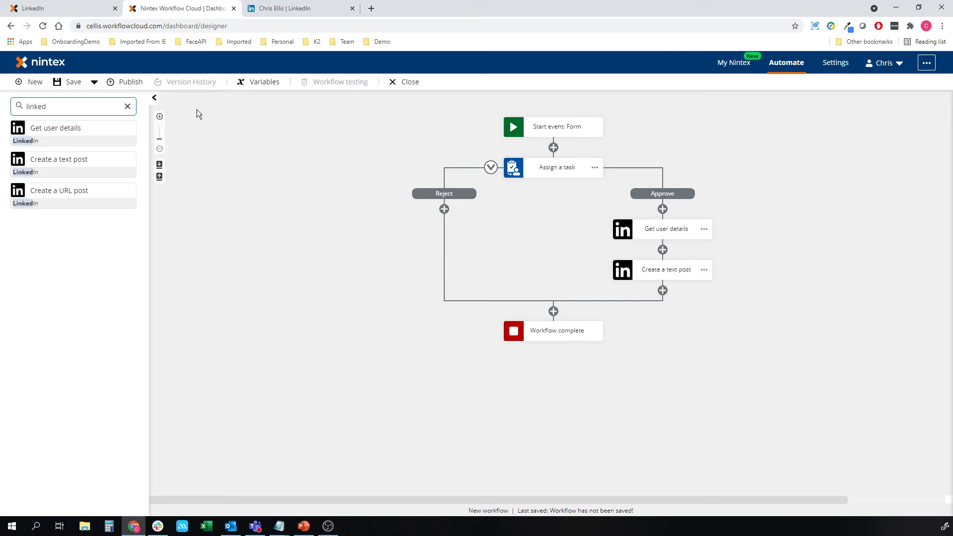
Publish the workflow under the name LinkedIn and open its web form.
{"action": "left_click", "coordinate": [133, 82]}
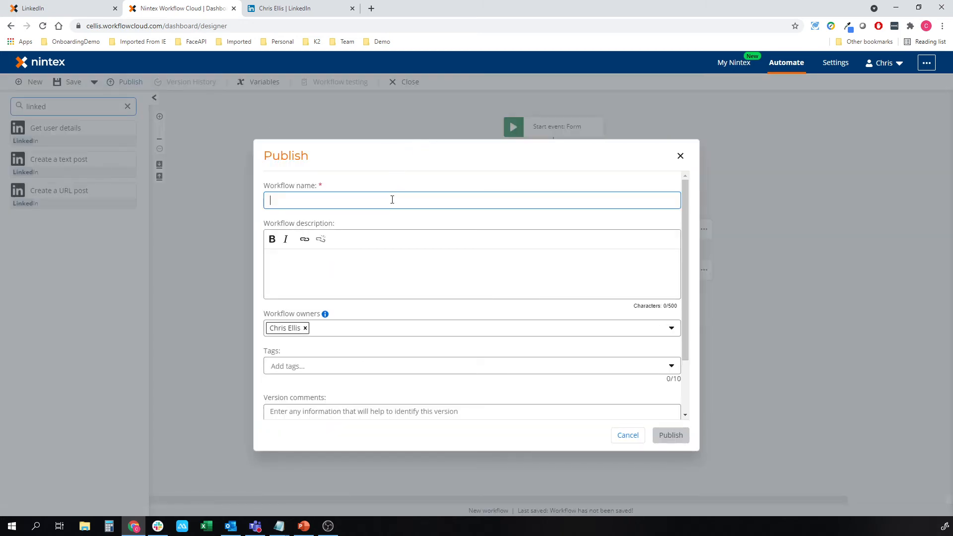
{"action": "type", "text": "LinkedIn"}
{"action": "left_click", "coordinate": [668, 436]}
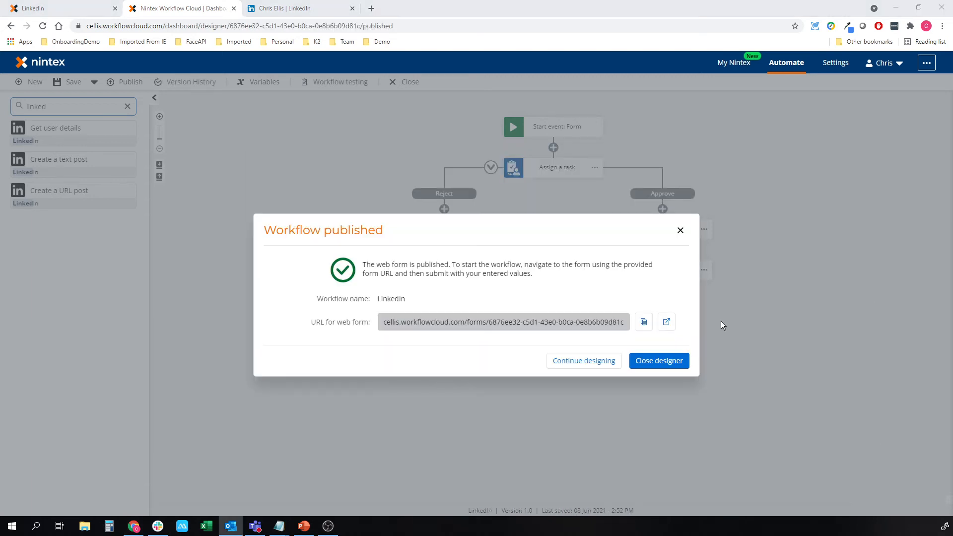
{"action": "left_click", "coordinate": [668, 322]}
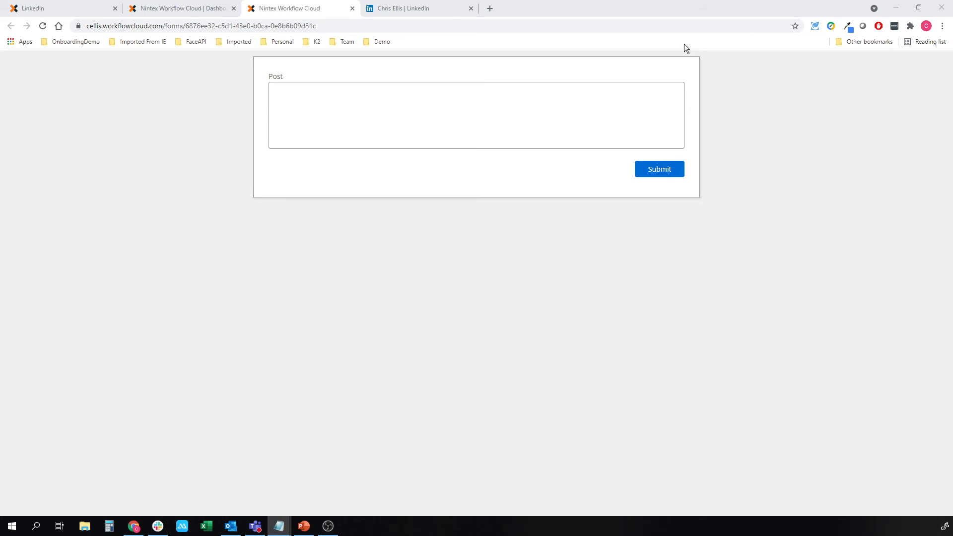
Copy the web address of the LinkedIn connector help page for use in the post text.
{"action": "left_click", "coordinate": [84, 8]}
{"action": "left_click", "coordinate": [230, 26]}
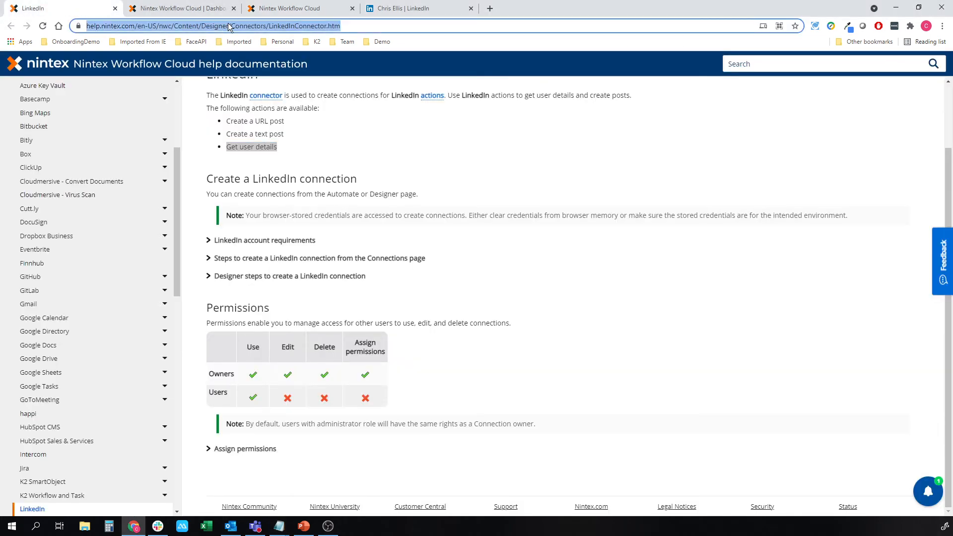
{"action": "left_click", "coordinate": [294, 7]}
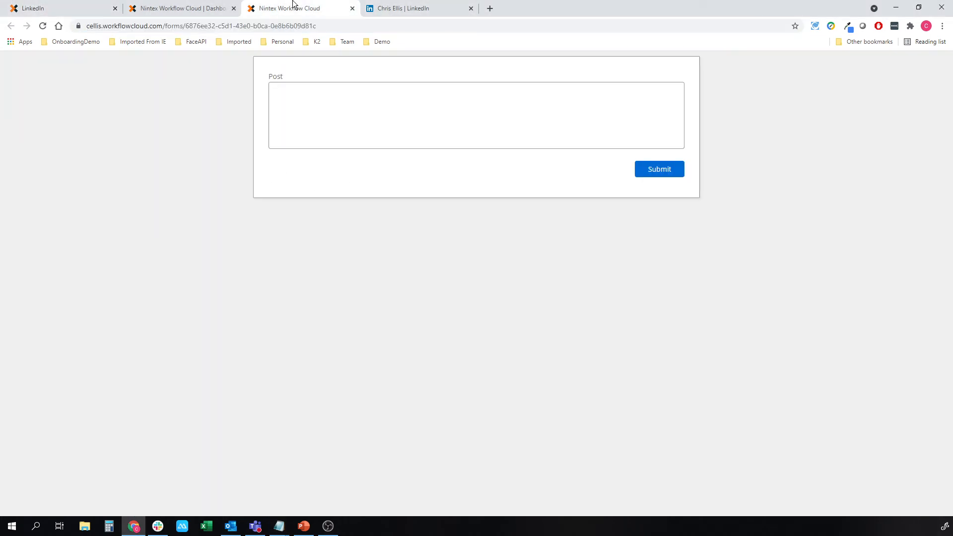
{"action": "key", "text": "alt+Tab"}
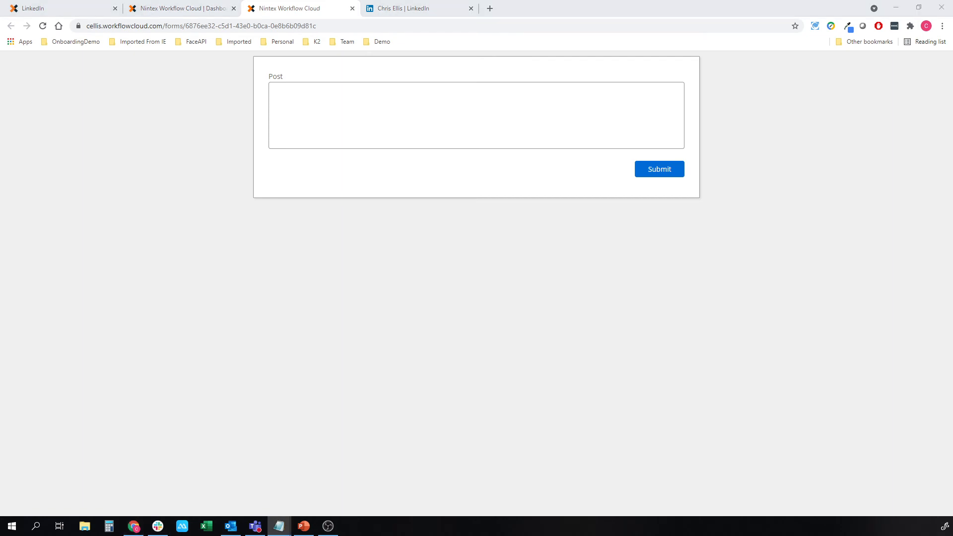
Fill the form's Post field with the "***NINTEX WORKFLOW CLOUD - LINKEDIN CONNECTOR***" announcement, including the help link and hashtags, and submit the form.
{"action": "left_click", "coordinate": [497, 107]}
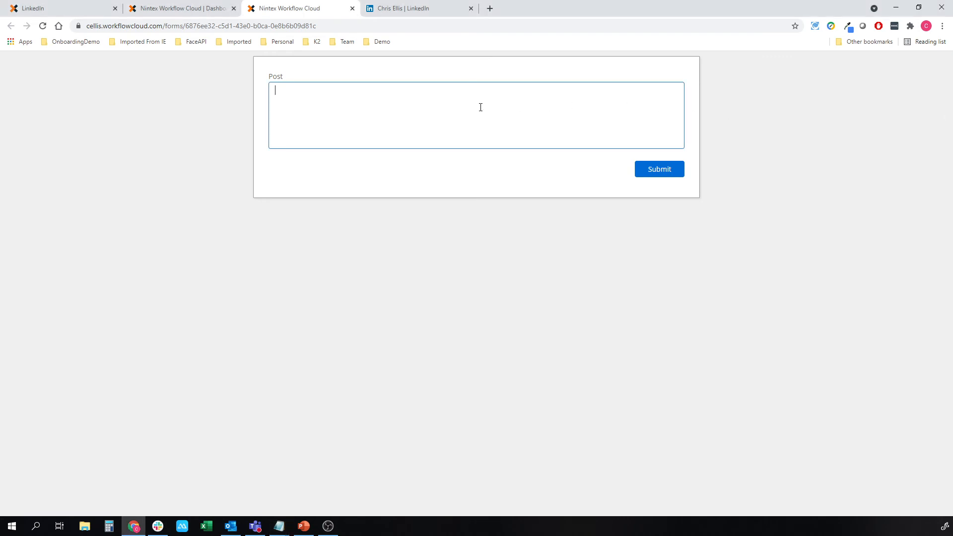
{"action": "type", "text": "***NINTEX WORKFLOW CLOUD - LINKEDIN CONNECTOR*** This is a little bit inception, I'm posting on LinkedIn about the LinkedIn Connector for Nintex Workflow Cloud by using a Nintex Workflow Cloud Form. This week we released out LinkedIn connector for NWC, allowing you to create content from within your Nintex Workflow Cloud tenants, post reviews and approvals anyone?! Full config details at https://help.nintex.com/en-US/nwc/Content/Designer/Connectors/LinkedInConnector.htm . . . . #workflow #automation #digitalprocessautomation #nintex #processmanagement #businessprocessmanagement #BPM #processautomation #modernworkplace #businessprocess #processexcellence #esign #forms #rpa #microsoft #salesforce #google #businesstransformation #digitaltransformation #analytics #mobile #office365 #adobesign #o365 #process #promapp #bots #technology #newfeature #cloud #lowcode #nocode #nocodelowcode"}
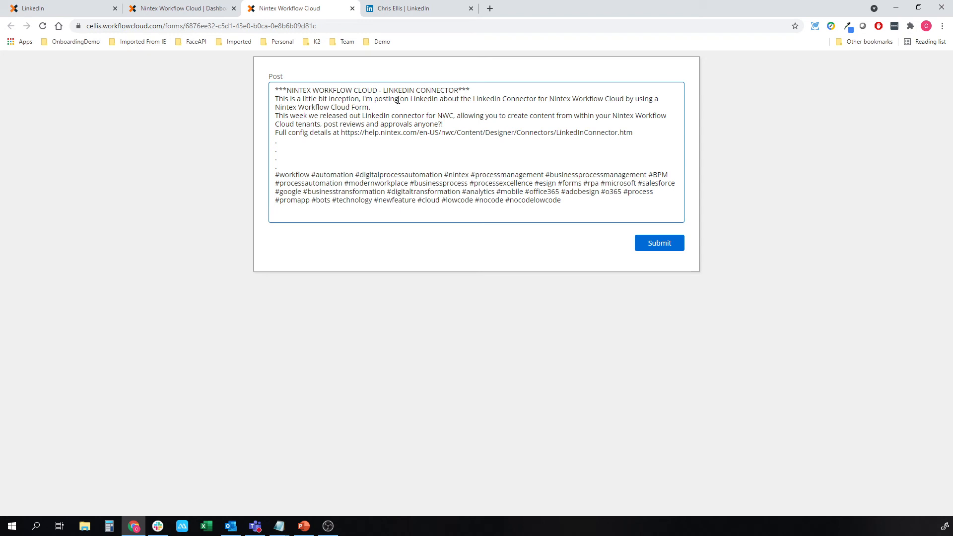
{"action": "left_click", "coordinate": [651, 248]}
{"action": "left_click", "coordinate": [657, 232]}
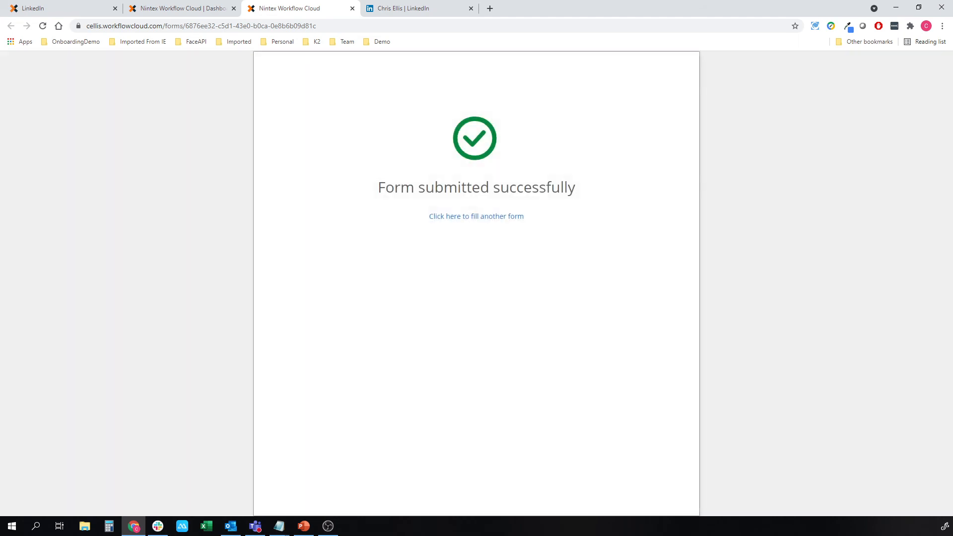
In Outlook, reply "Approve" to the "New LinkedIn Post to approve" message, send the reply and close the original message.
{"action": "key", "text": "alt+Tab"}
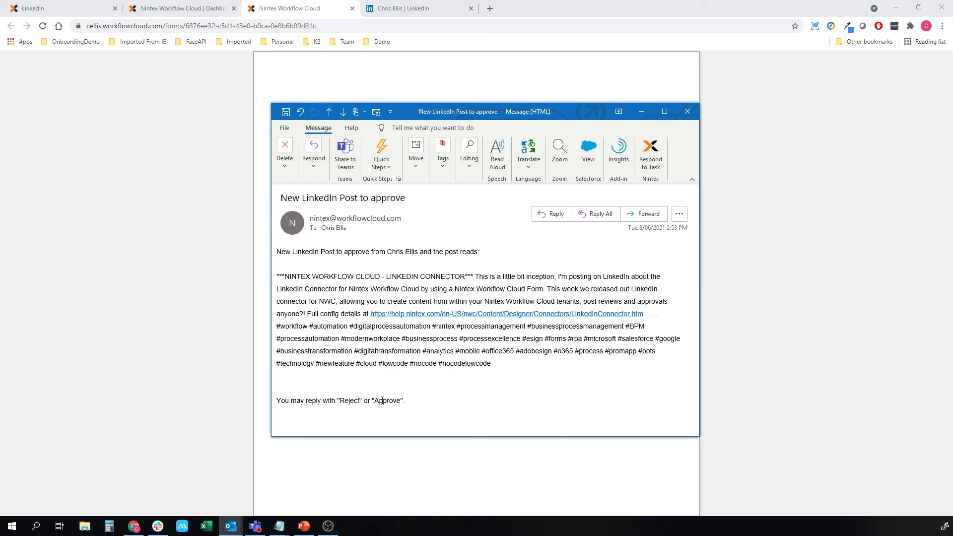
{"action": "left_click", "coordinate": [549, 215]}
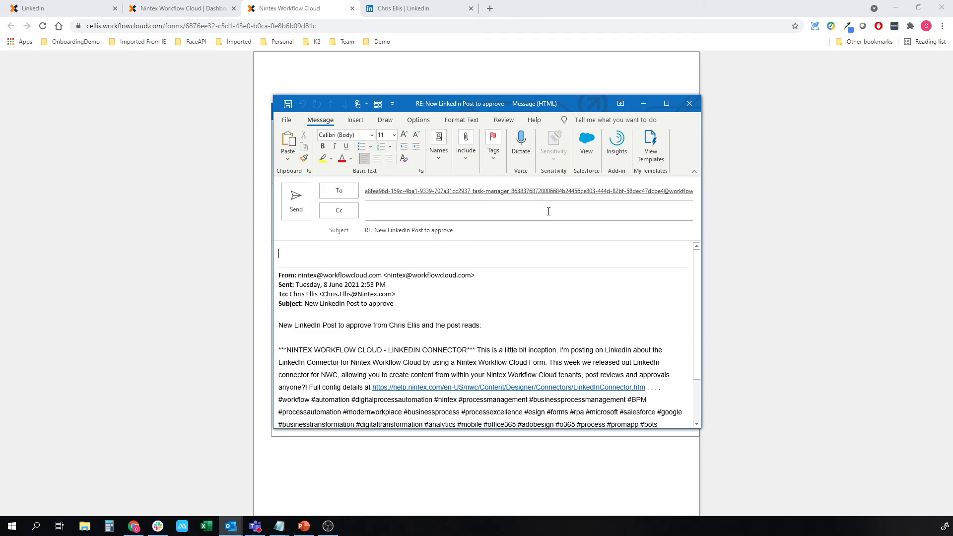
{"action": "type", "text": "Approvre"}
{"action": "key", "text": "BackSpace"}
{"action": "key", "text": "BackSpace"}
{"action": "type", "text": "e"}
{"action": "left_click", "coordinate": [296, 200]}
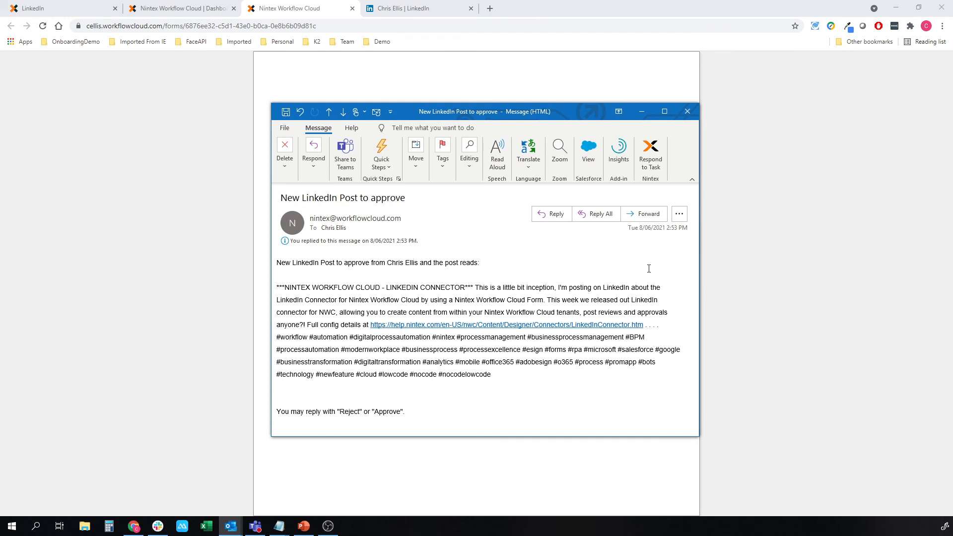
{"action": "left_click", "coordinate": [680, 111]}
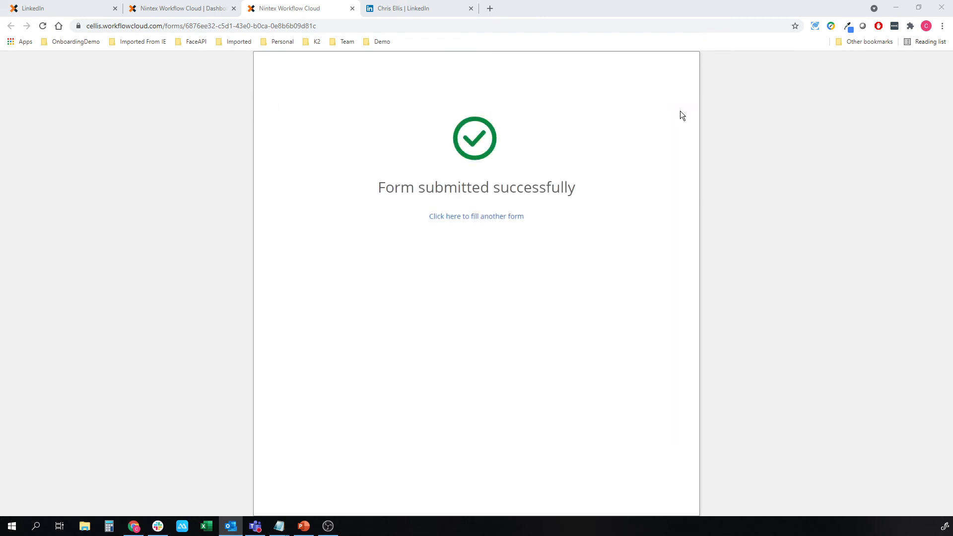
Open the latest LinkedIn form submission in My Nintex and examine its task history and submitted form.
{"action": "left_click", "coordinate": [193, 5]}
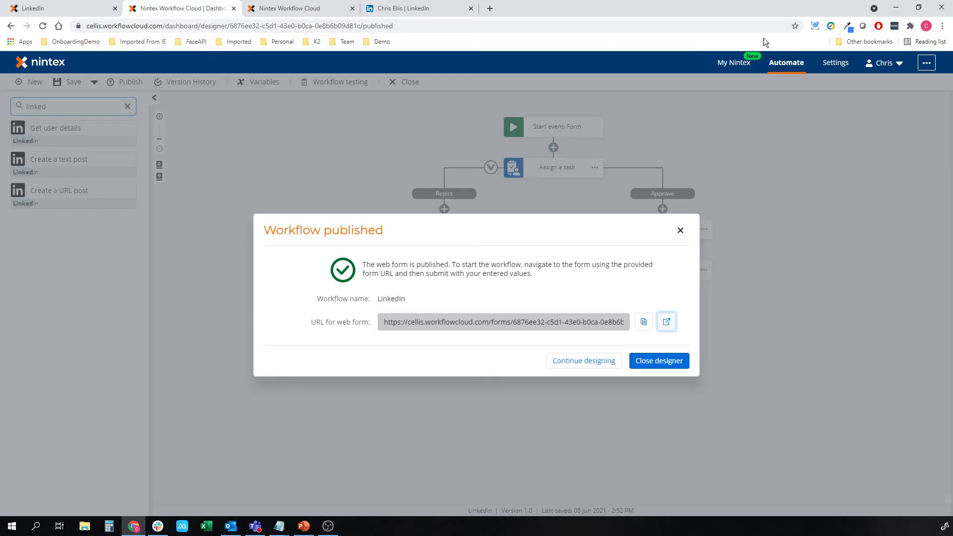
{"action": "left_click", "coordinate": [733, 63]}
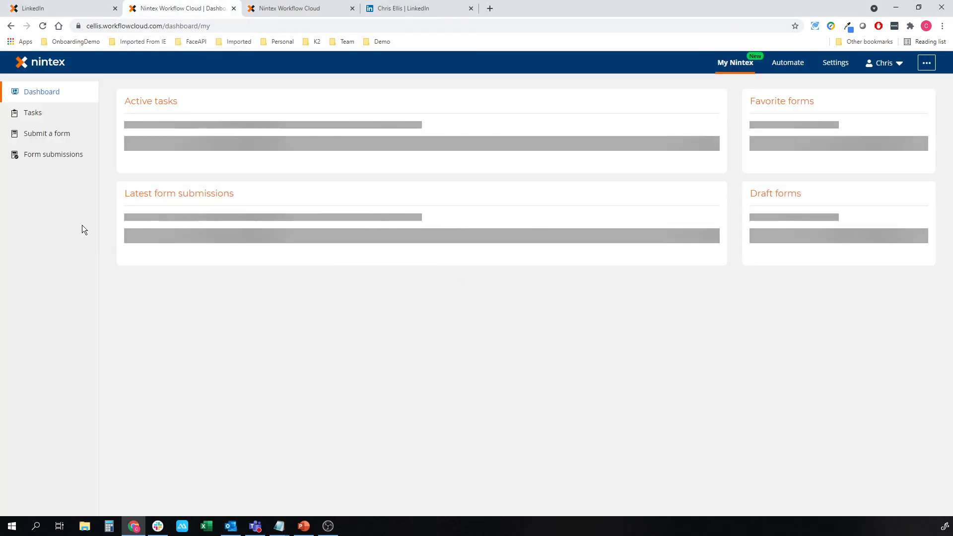
{"action": "left_click", "coordinate": [140, 443]}
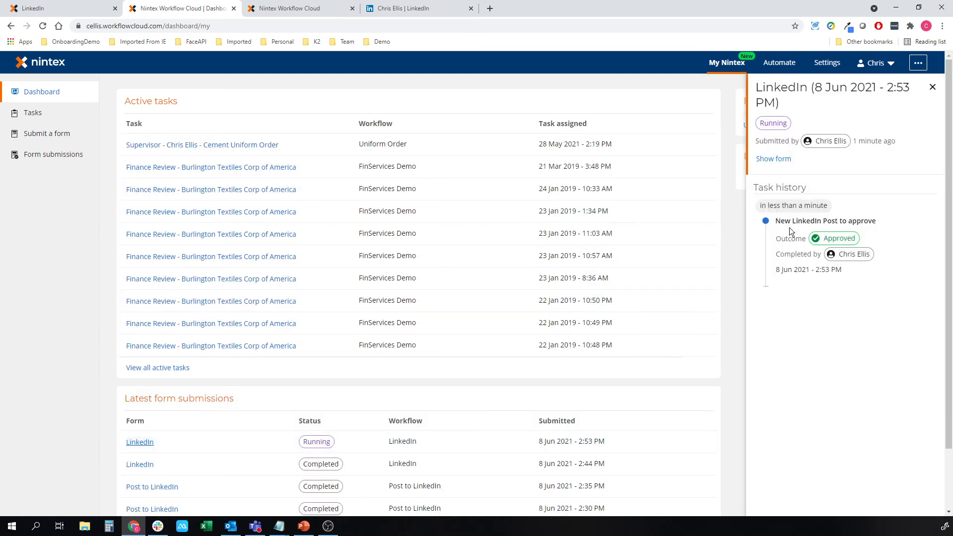
{"action": "left_click", "coordinate": [773, 158]}
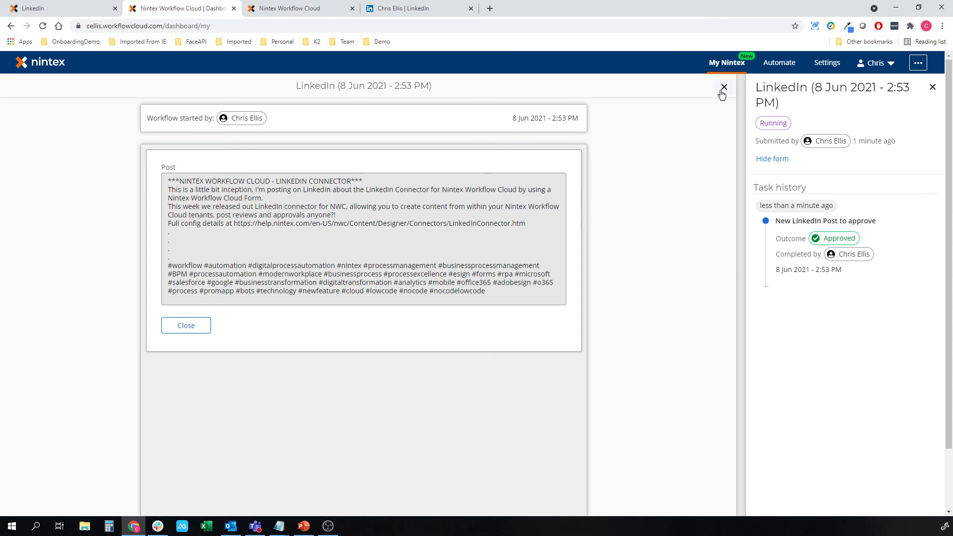
Switch to LinkedIn, filter the profile activity to Posts, and expand the newest post to read its full text.
{"action": "left_click", "coordinate": [411, 12]}
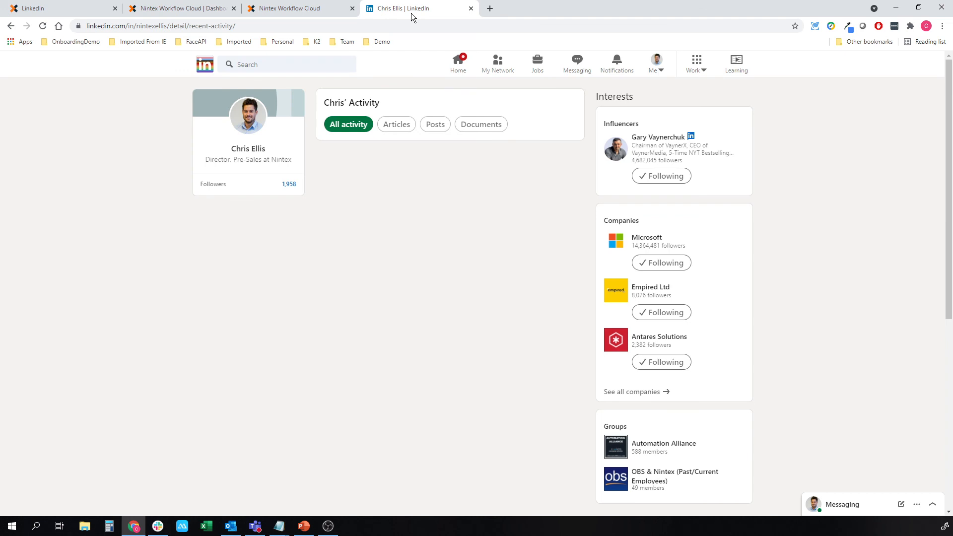
{"action": "left_click", "coordinate": [436, 125]}
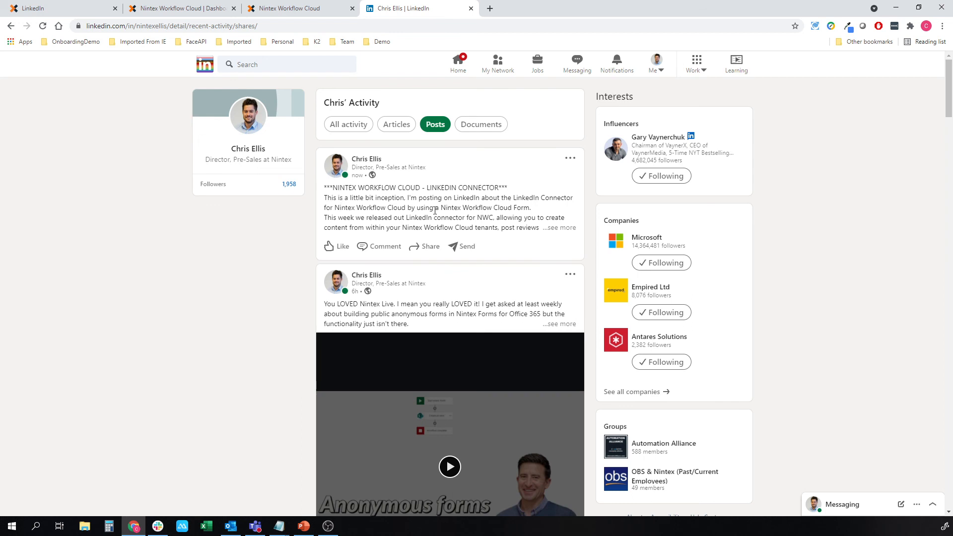
{"action": "left_click", "coordinate": [551, 228]}
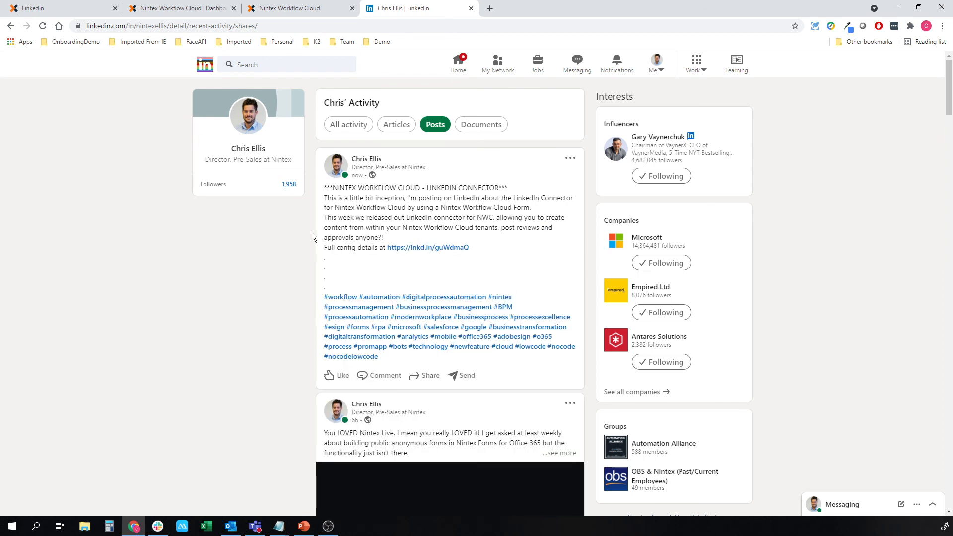